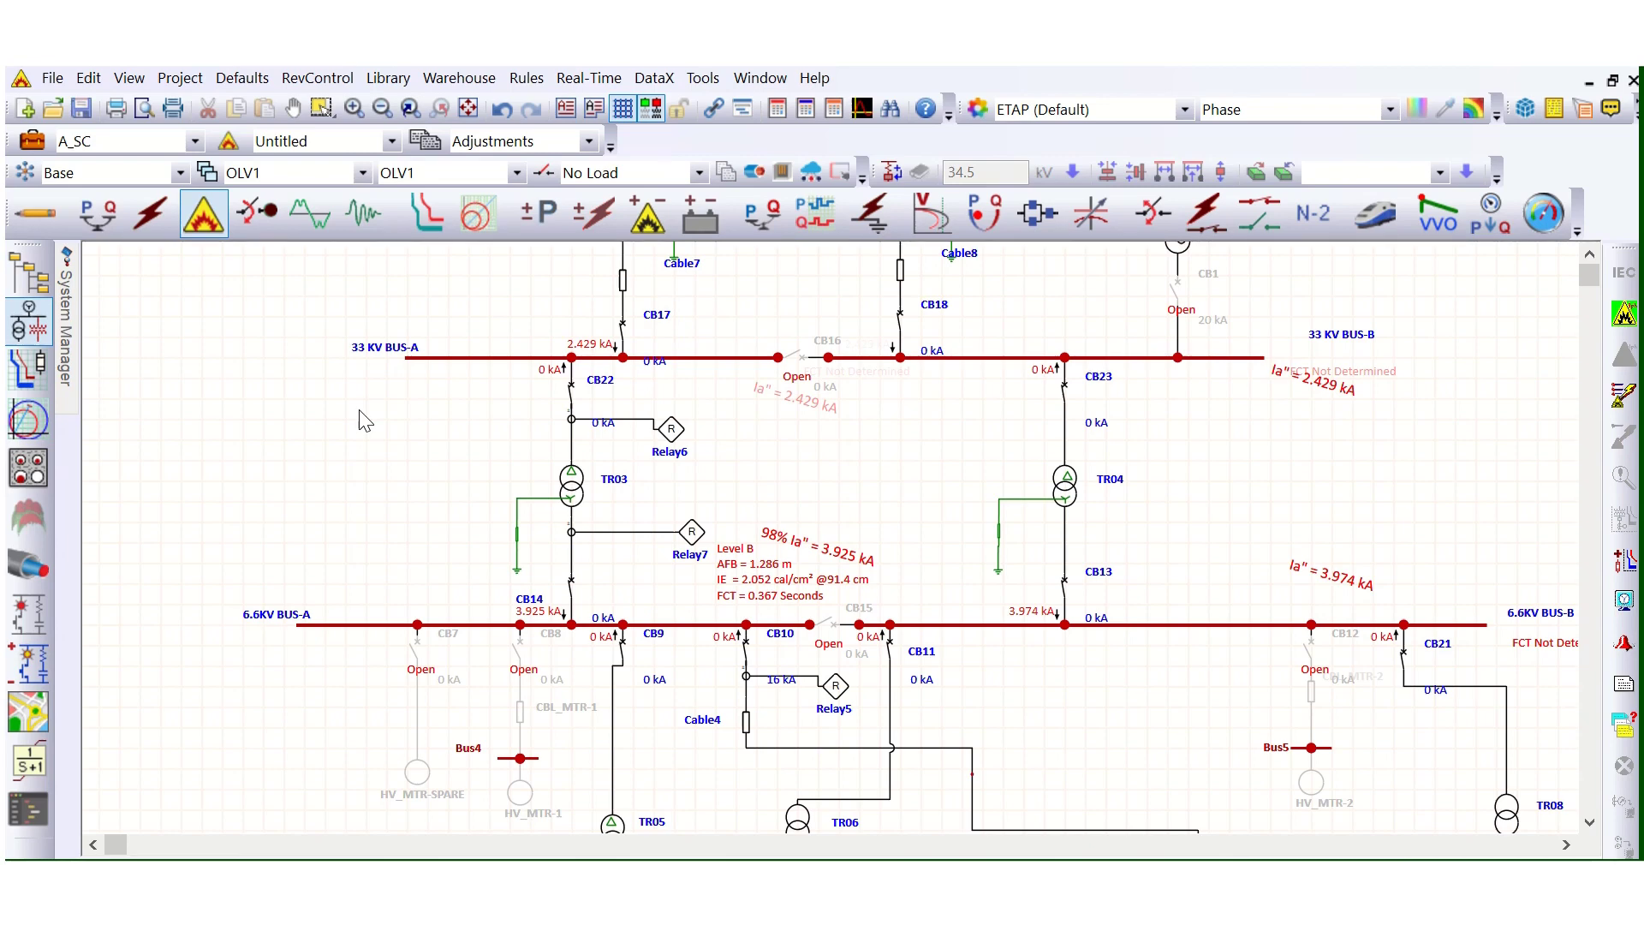
Step: Switch the one-line diagram to Star protective coordination mode and bring Relay5 into view
{"action": "left_click", "coordinate": [432, 219]}
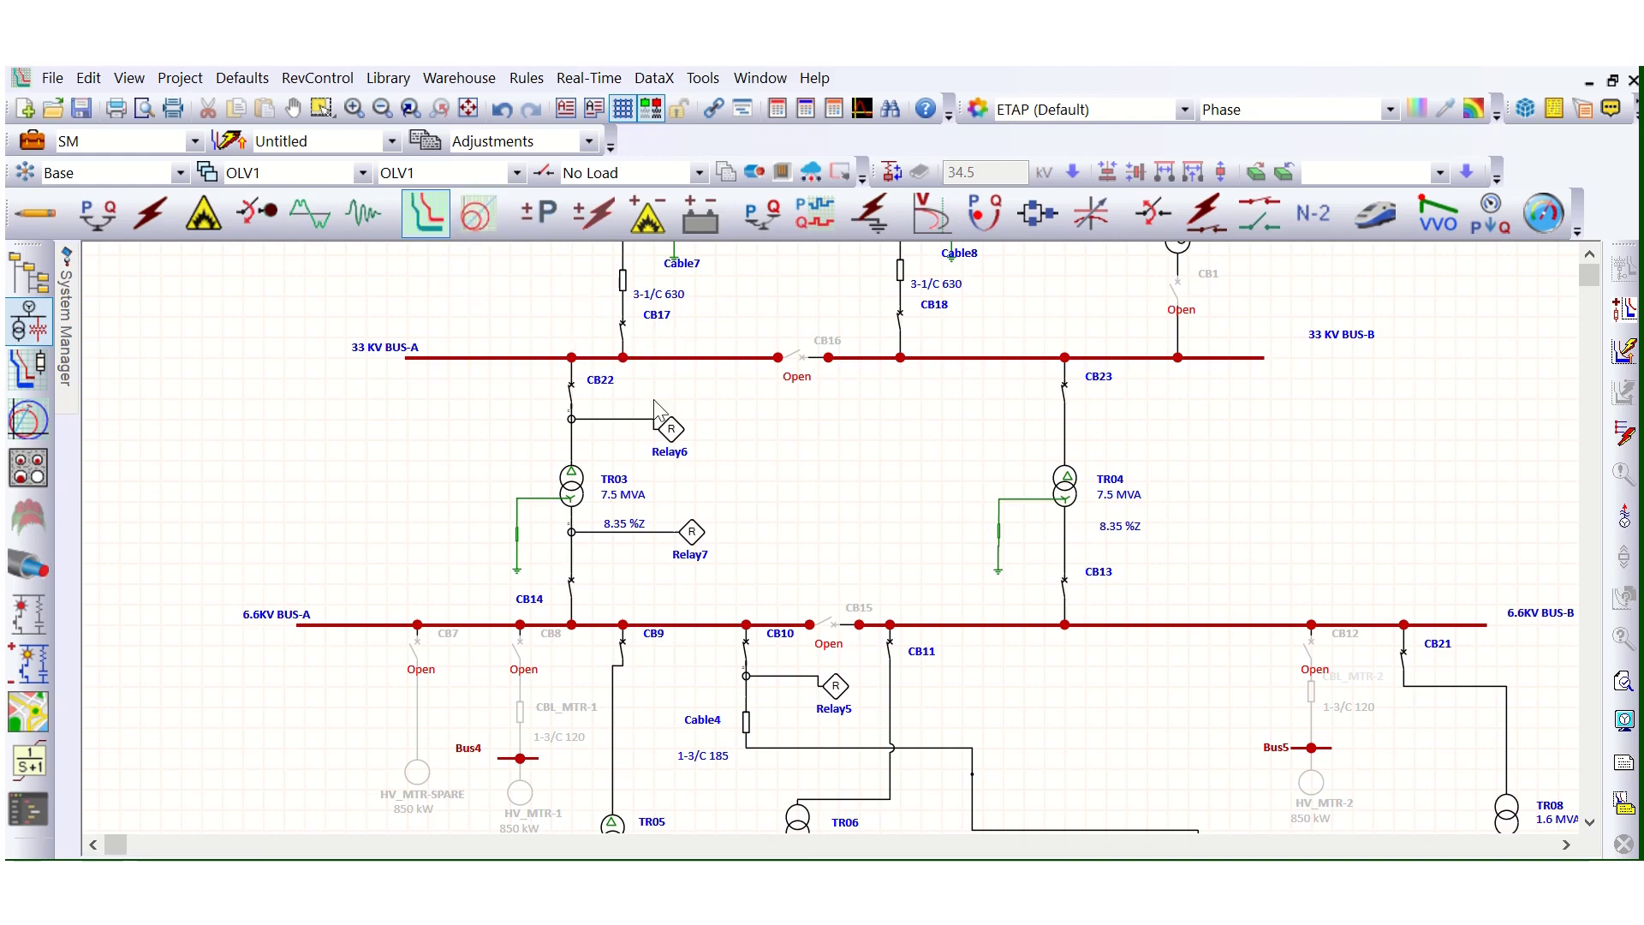
{"action": "scroll", "coordinate": [741, 439], "scroll_direction": "down", "scroll_amount": 8}
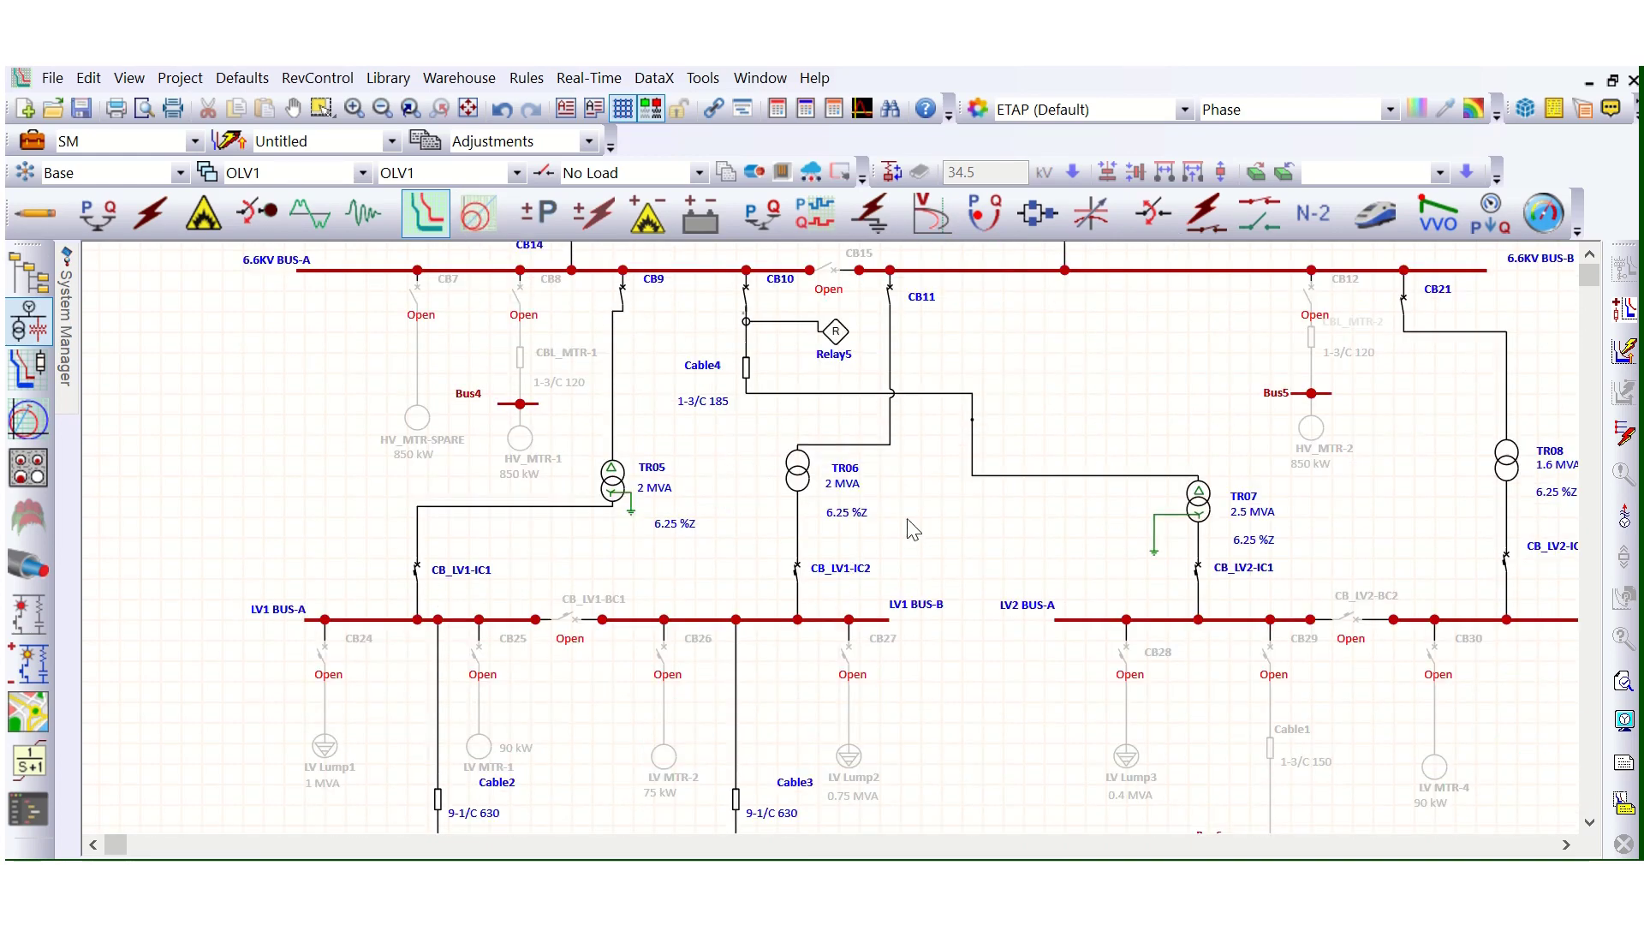
{"action": "scroll", "coordinate": [913, 529], "scroll_direction": "up", "scroll_amount": 2}
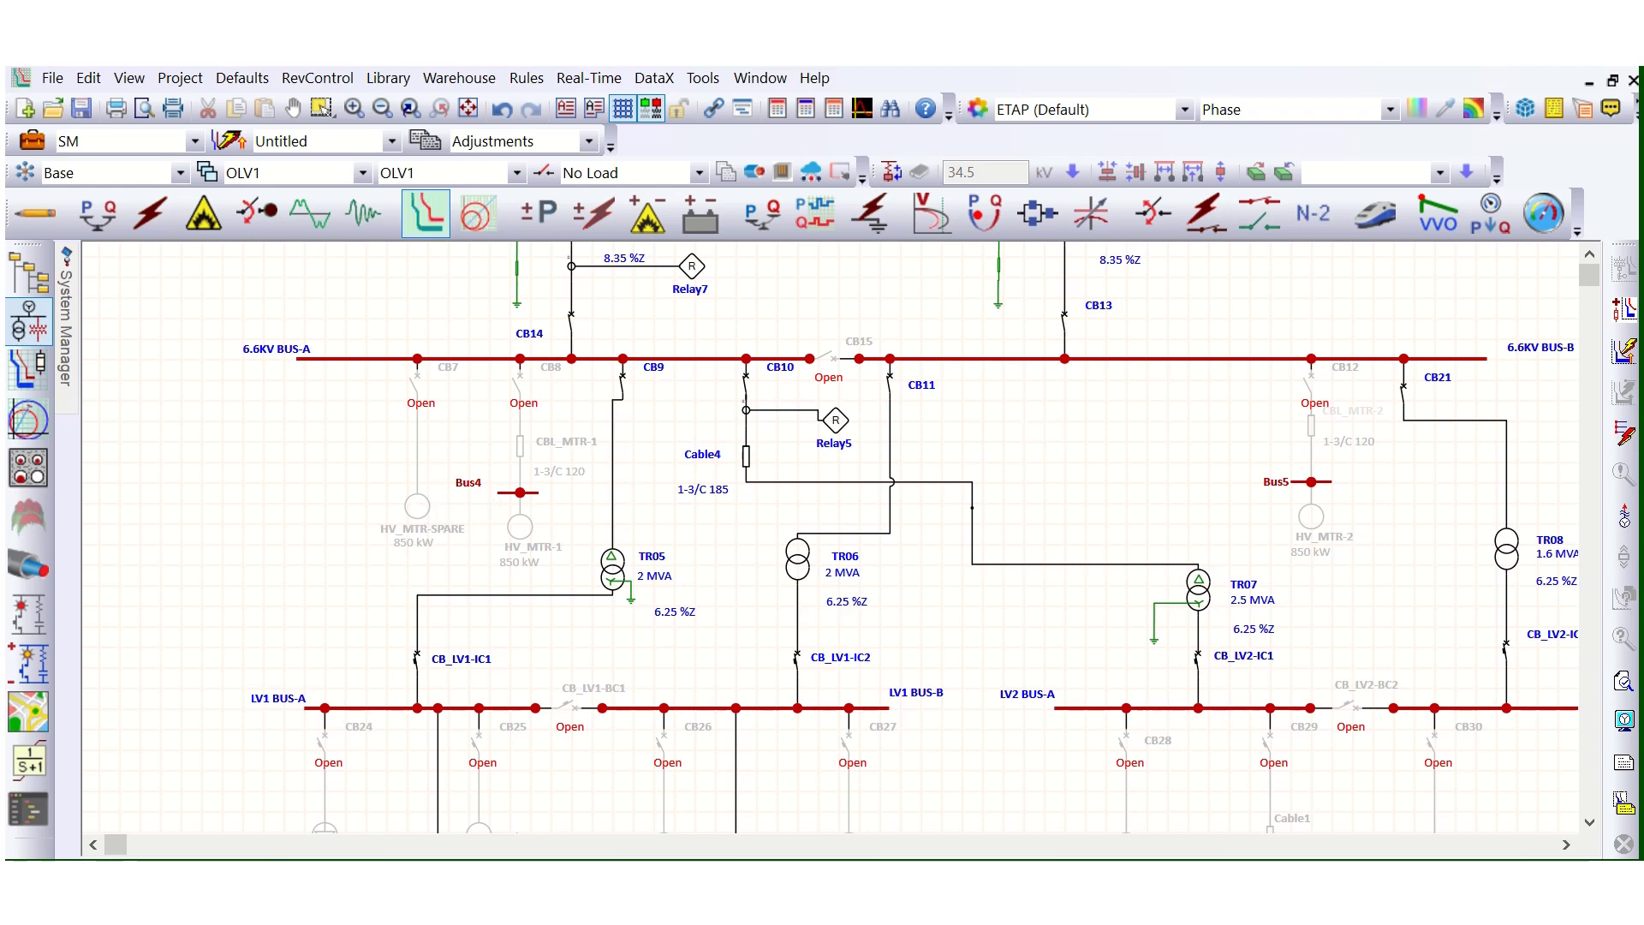
Step: Open Relay5's relay editor on the OCR tab
{"action": "left_click", "coordinate": [835, 419]}
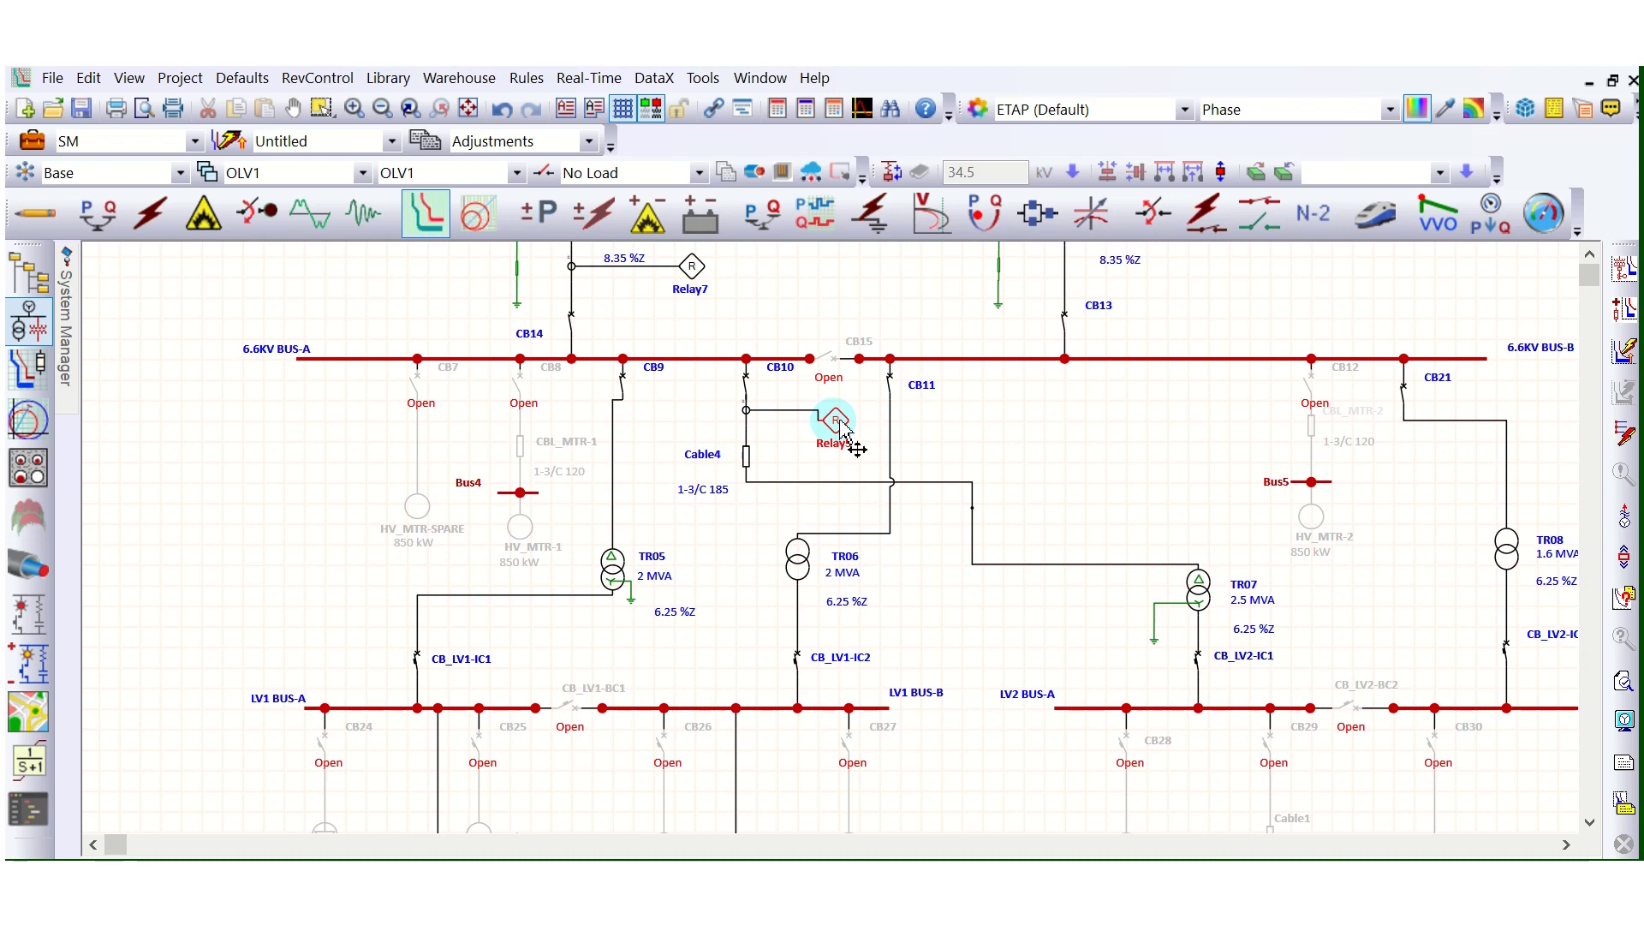
{"action": "double_click", "coordinate": [841, 426]}
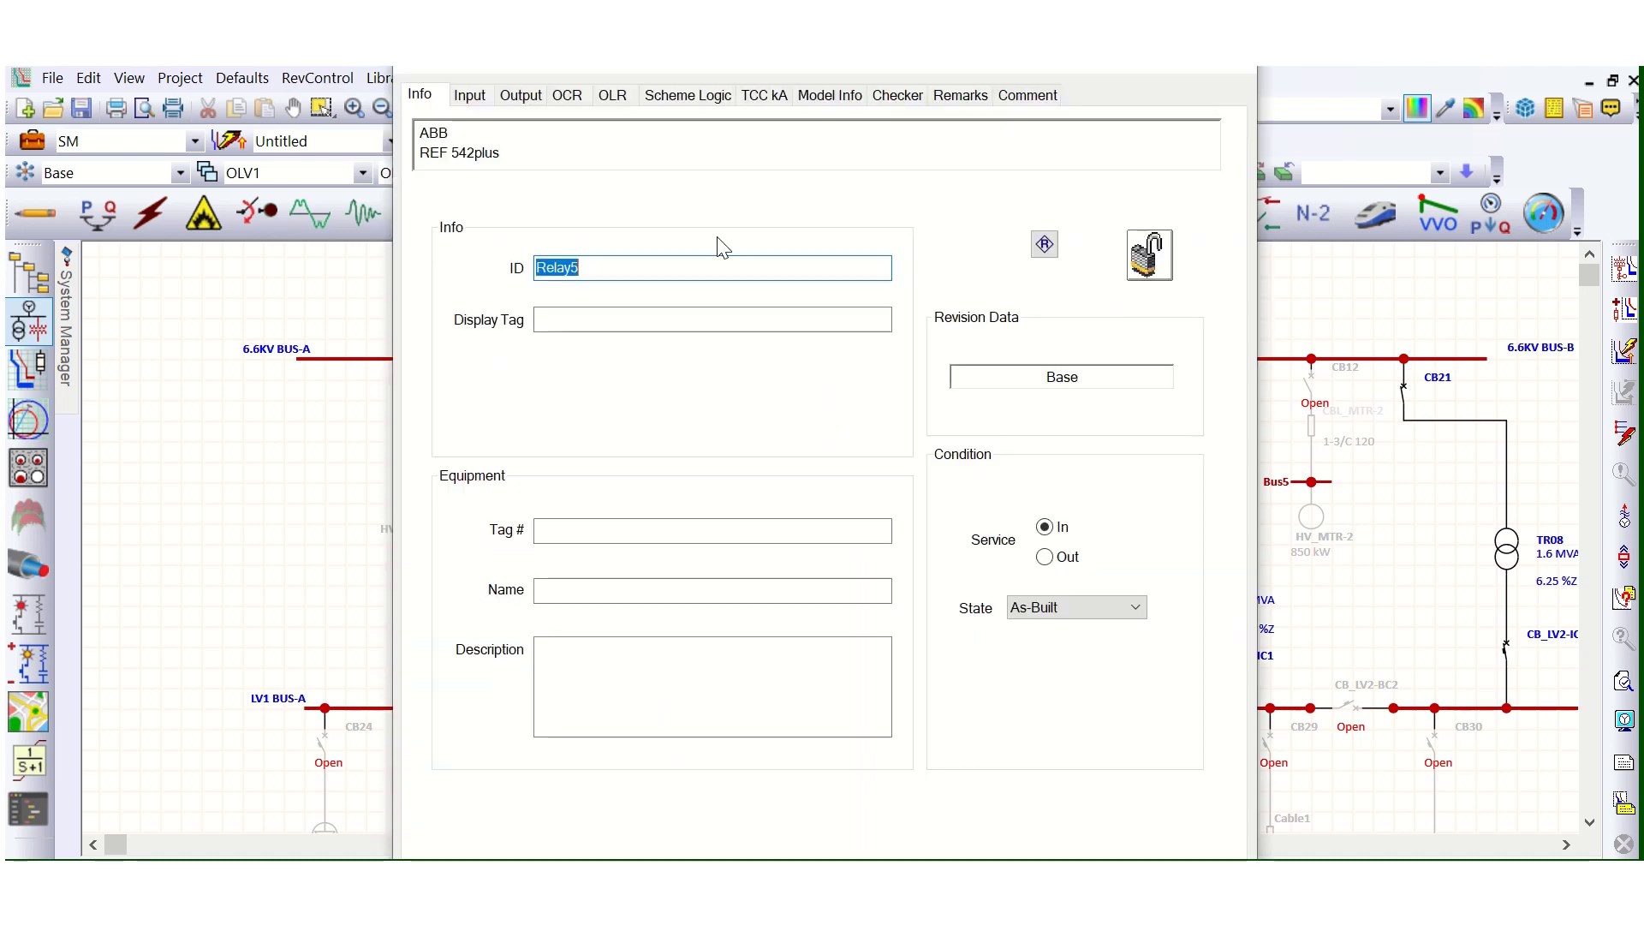
{"action": "left_click", "coordinate": [568, 96]}
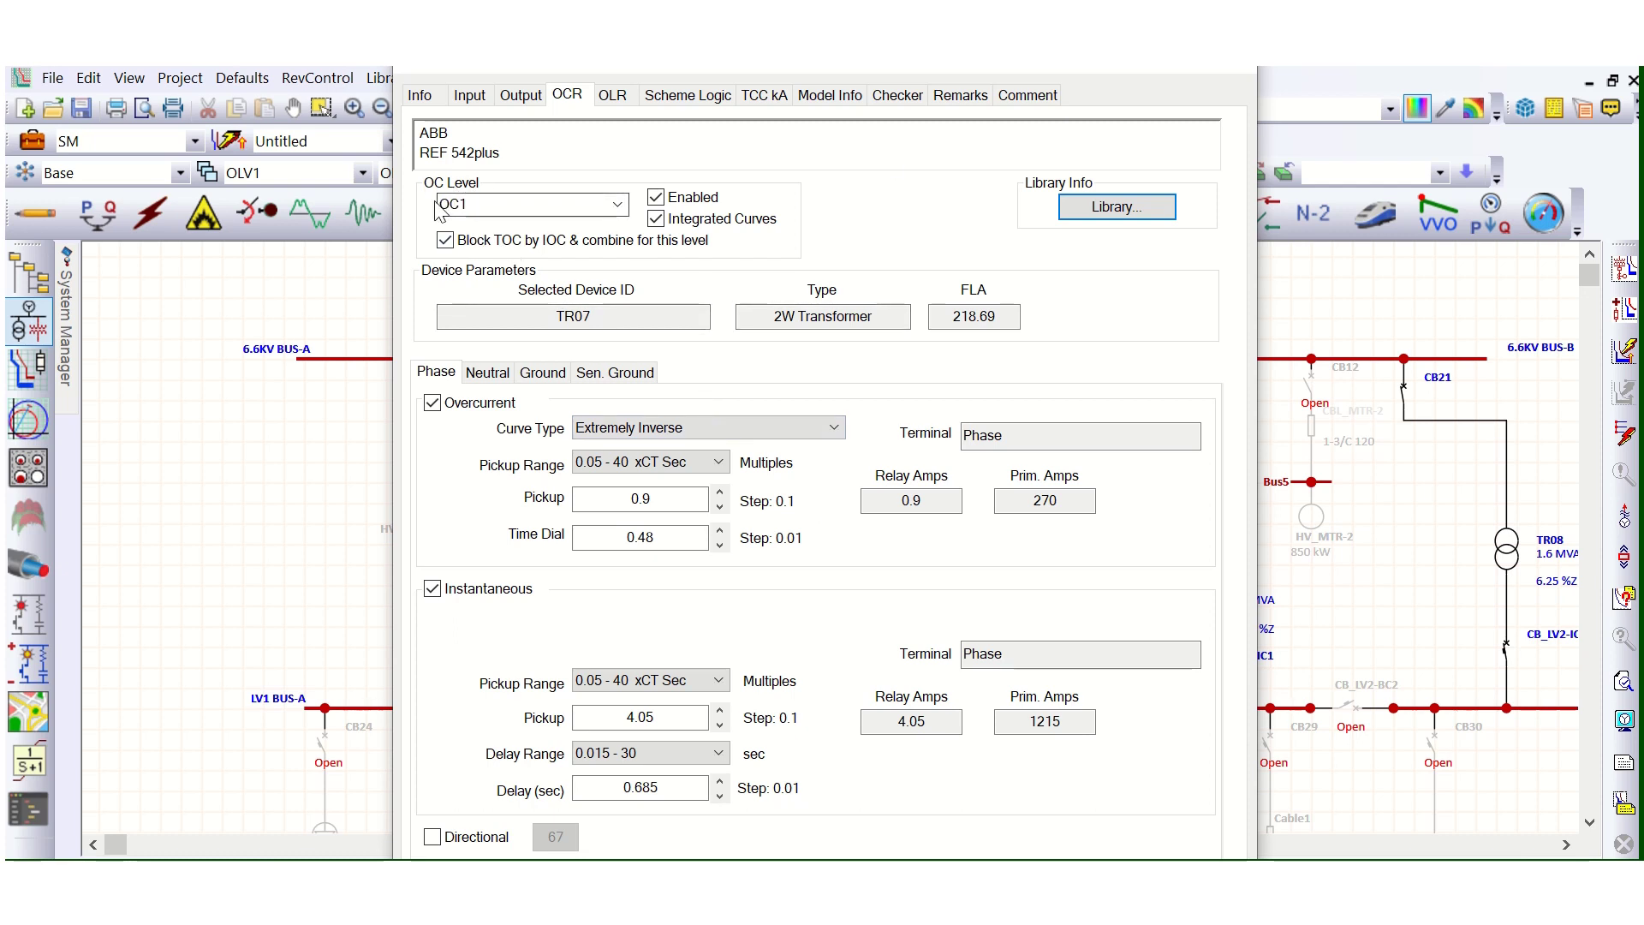
Step: Check the OC2 level, then return to OC1: Extremely Inverse, pickup 0.9, time dial 0.48
{"action": "left_click", "coordinate": [614, 207]}
{"action": "left_click", "coordinate": [587, 244]}
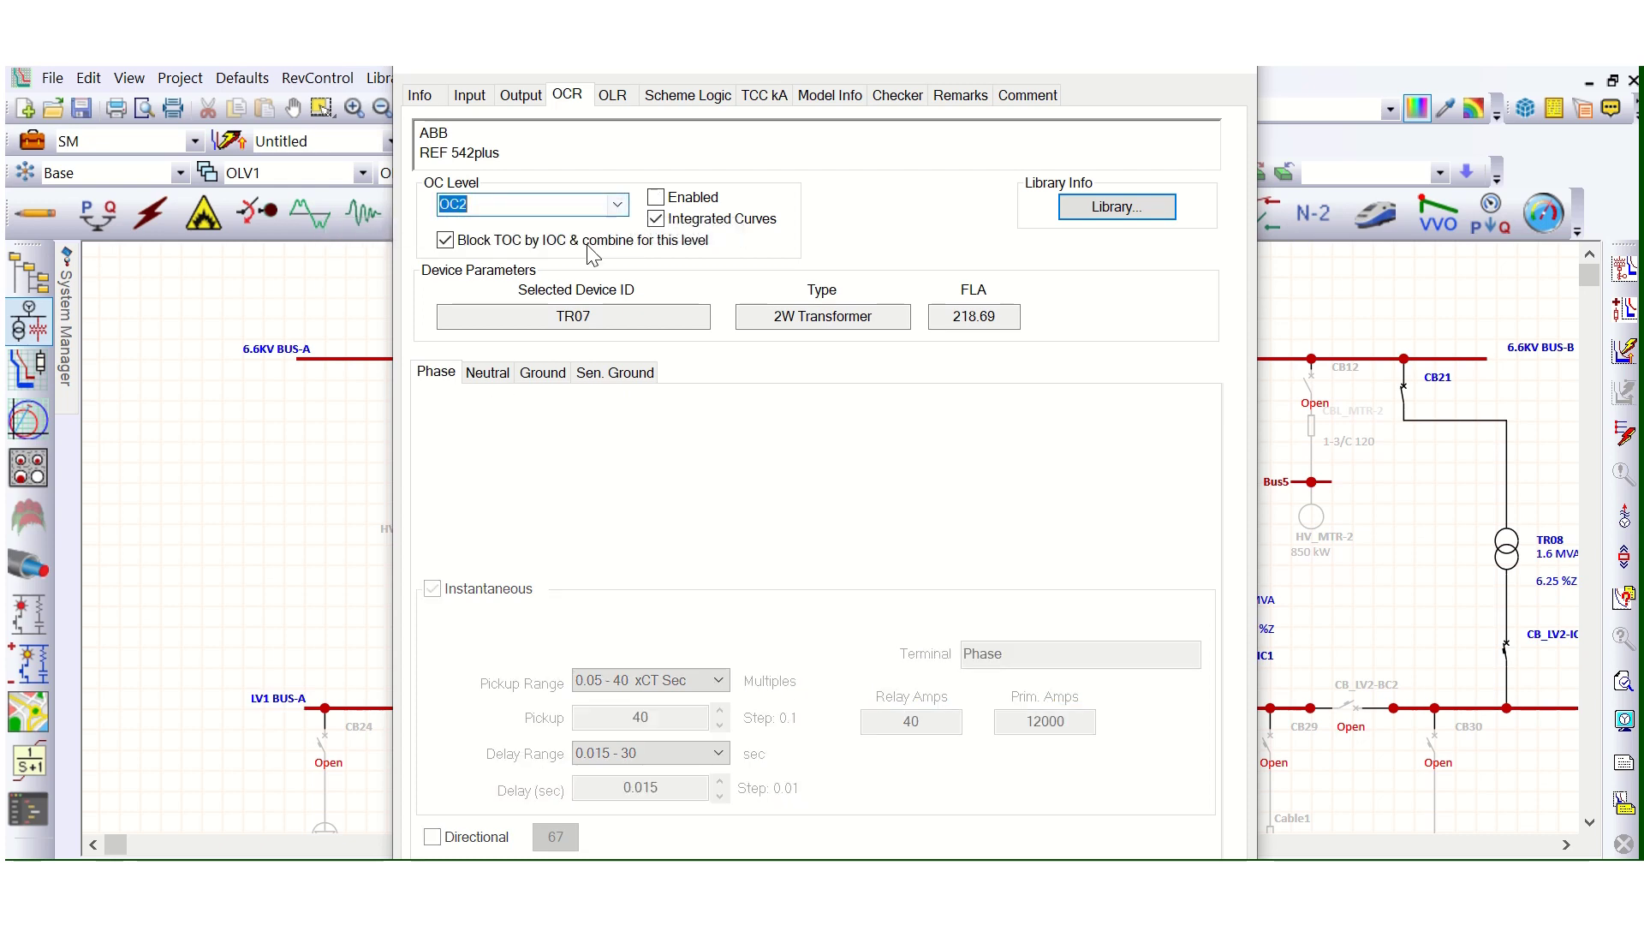
{"action": "left_click", "coordinate": [618, 205]}
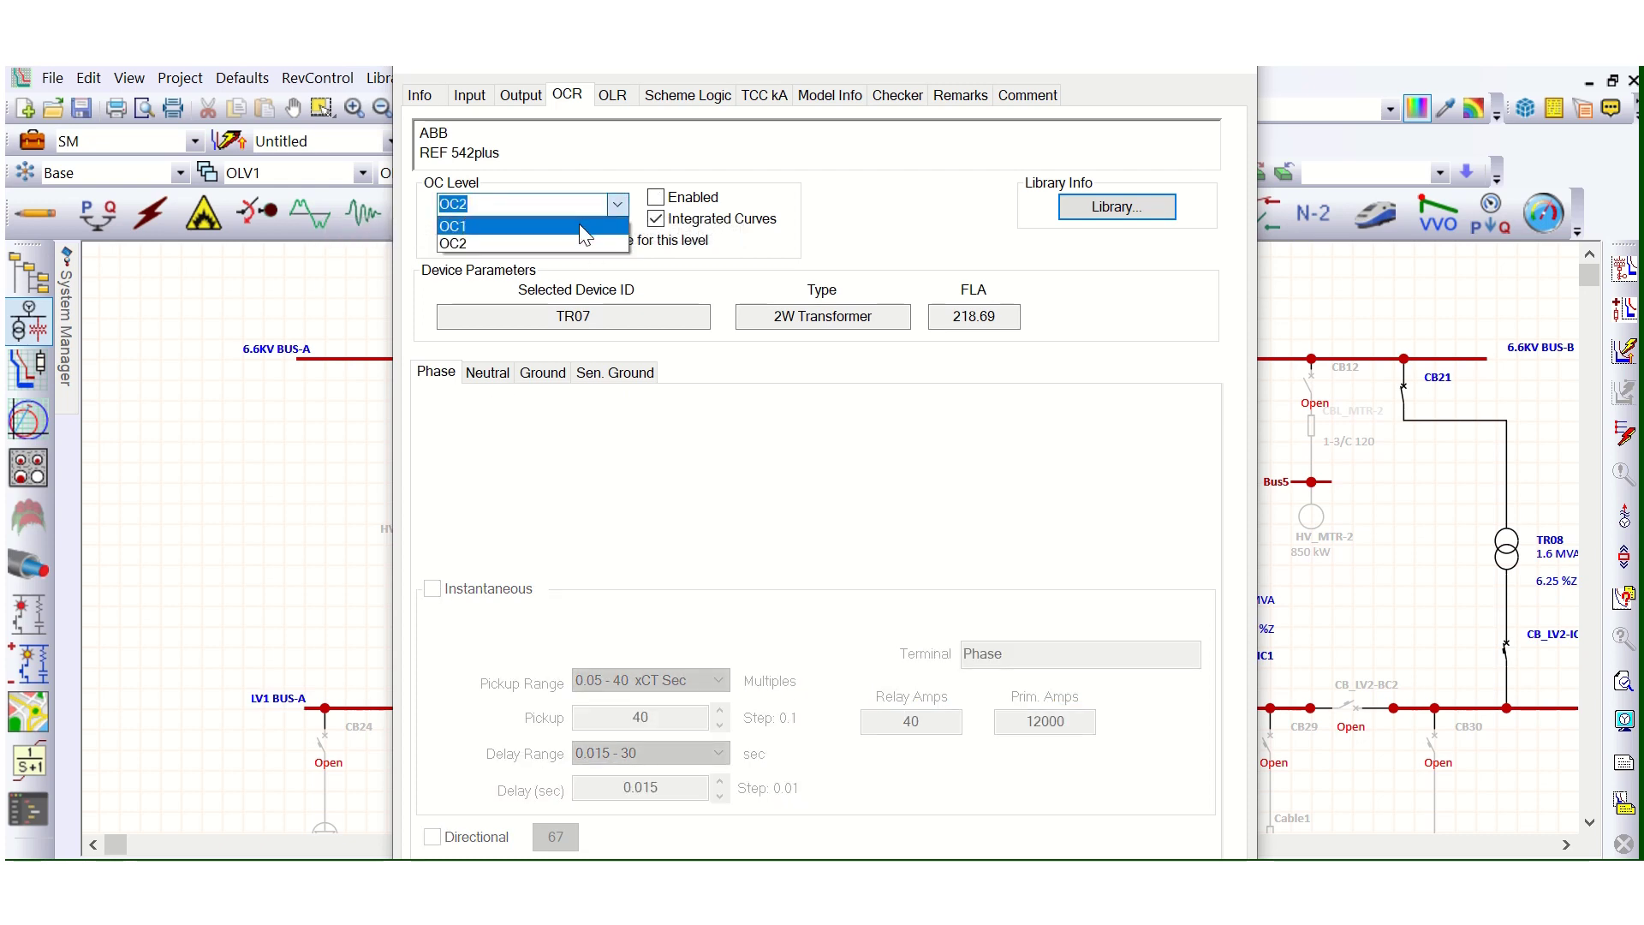
{"action": "left_click", "coordinate": [579, 224]}
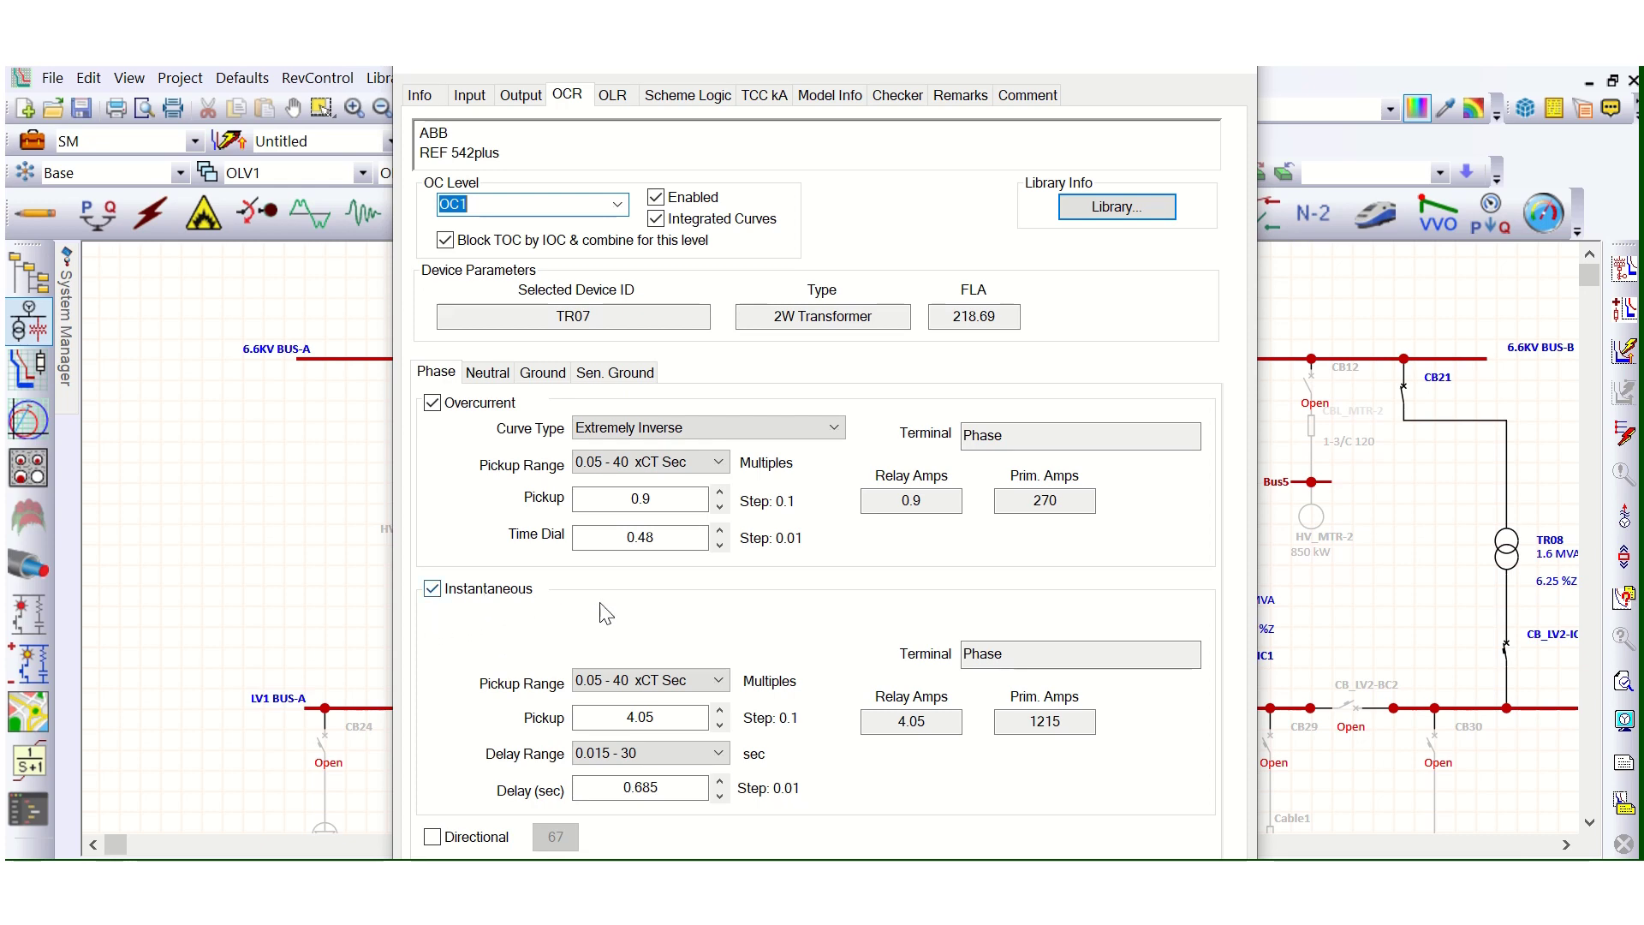
Step: Change OC1's instantaneous delay from 0.685 to 0.5 s, keeping pickup 4.05 and time dial 0.48
{"action": "left_click", "coordinate": [681, 676]}
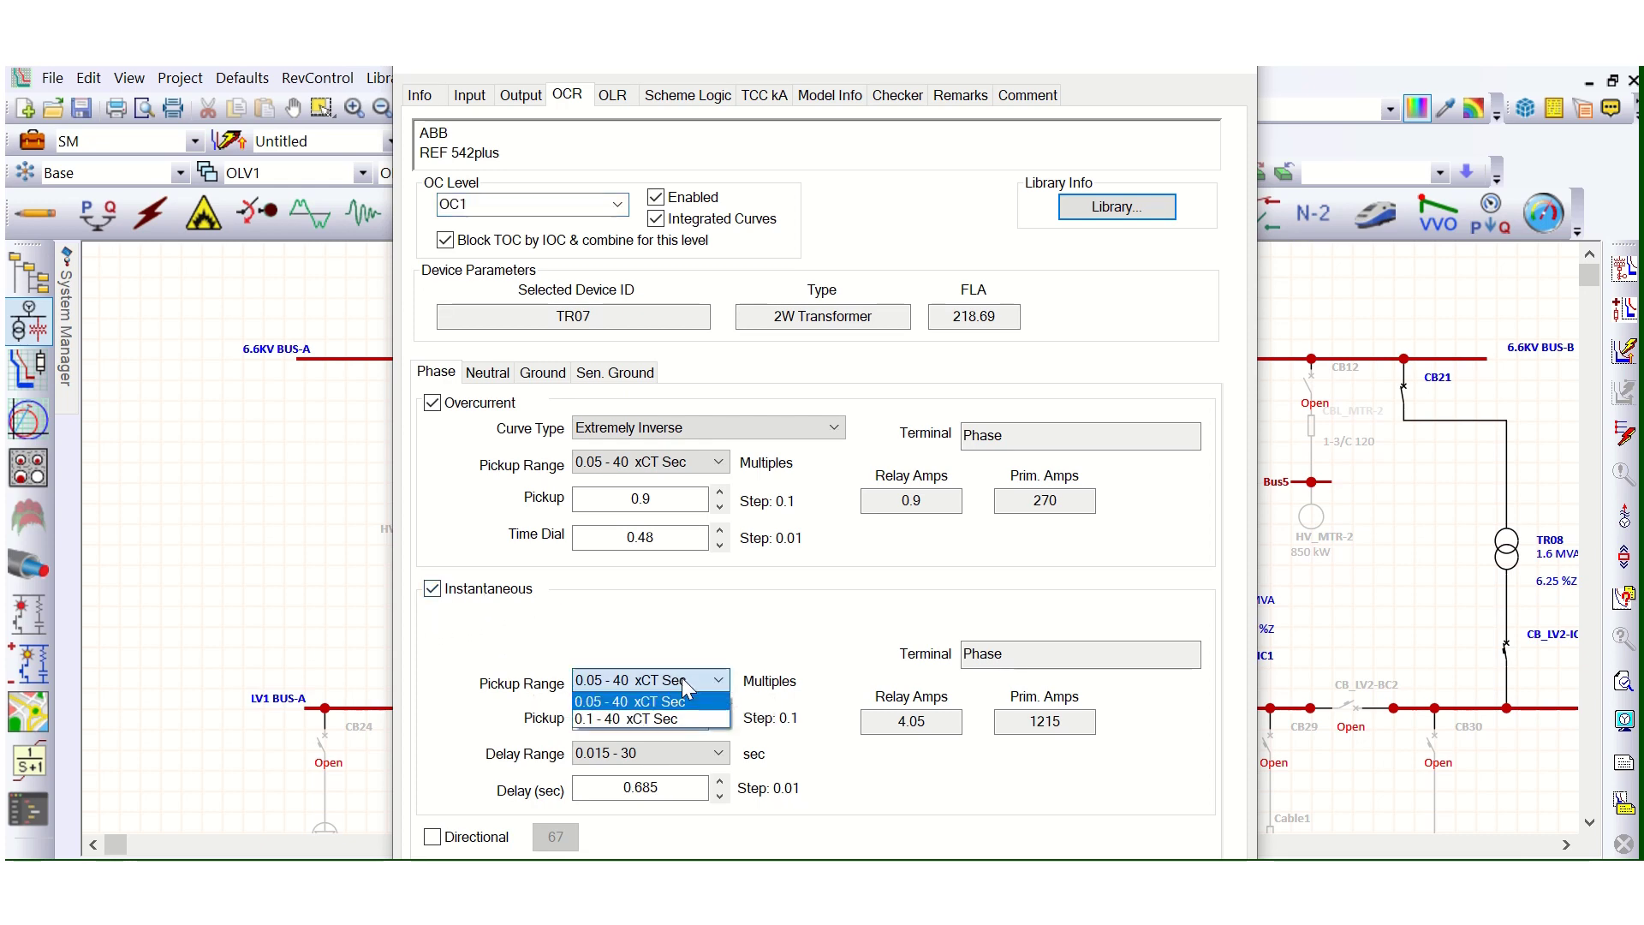
{"action": "left_click", "coordinate": [682, 676]}
{"action": "left_click", "coordinate": [716, 762]}
{"action": "left_click", "coordinate": [716, 762]}
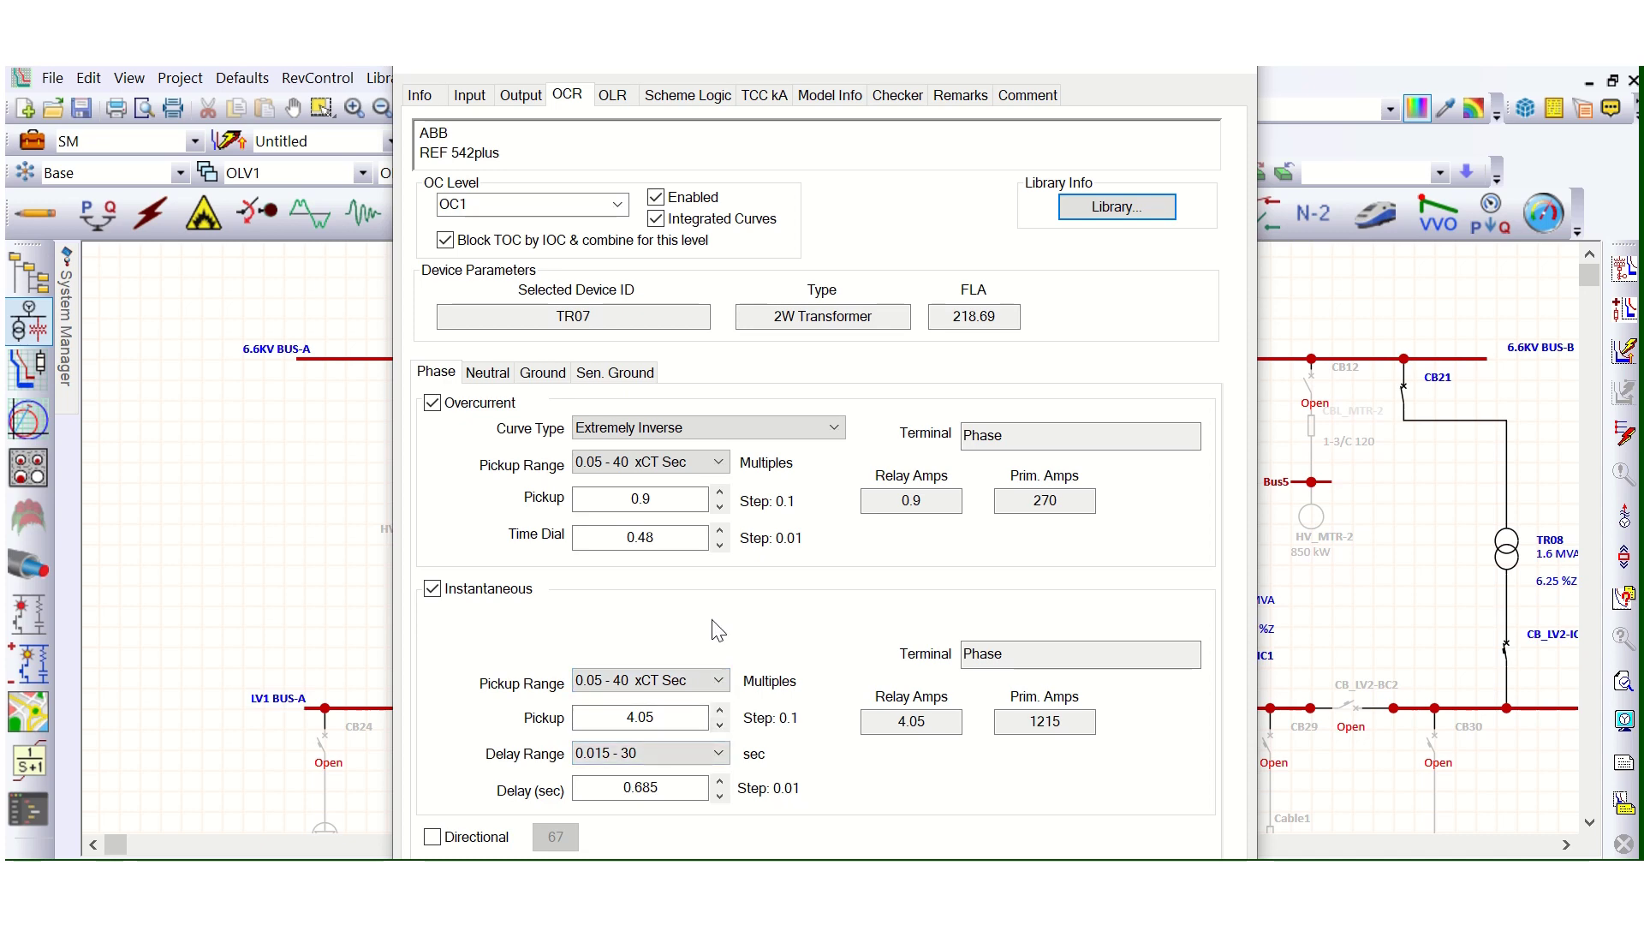
{"action": "double_click", "coordinate": [644, 792]}
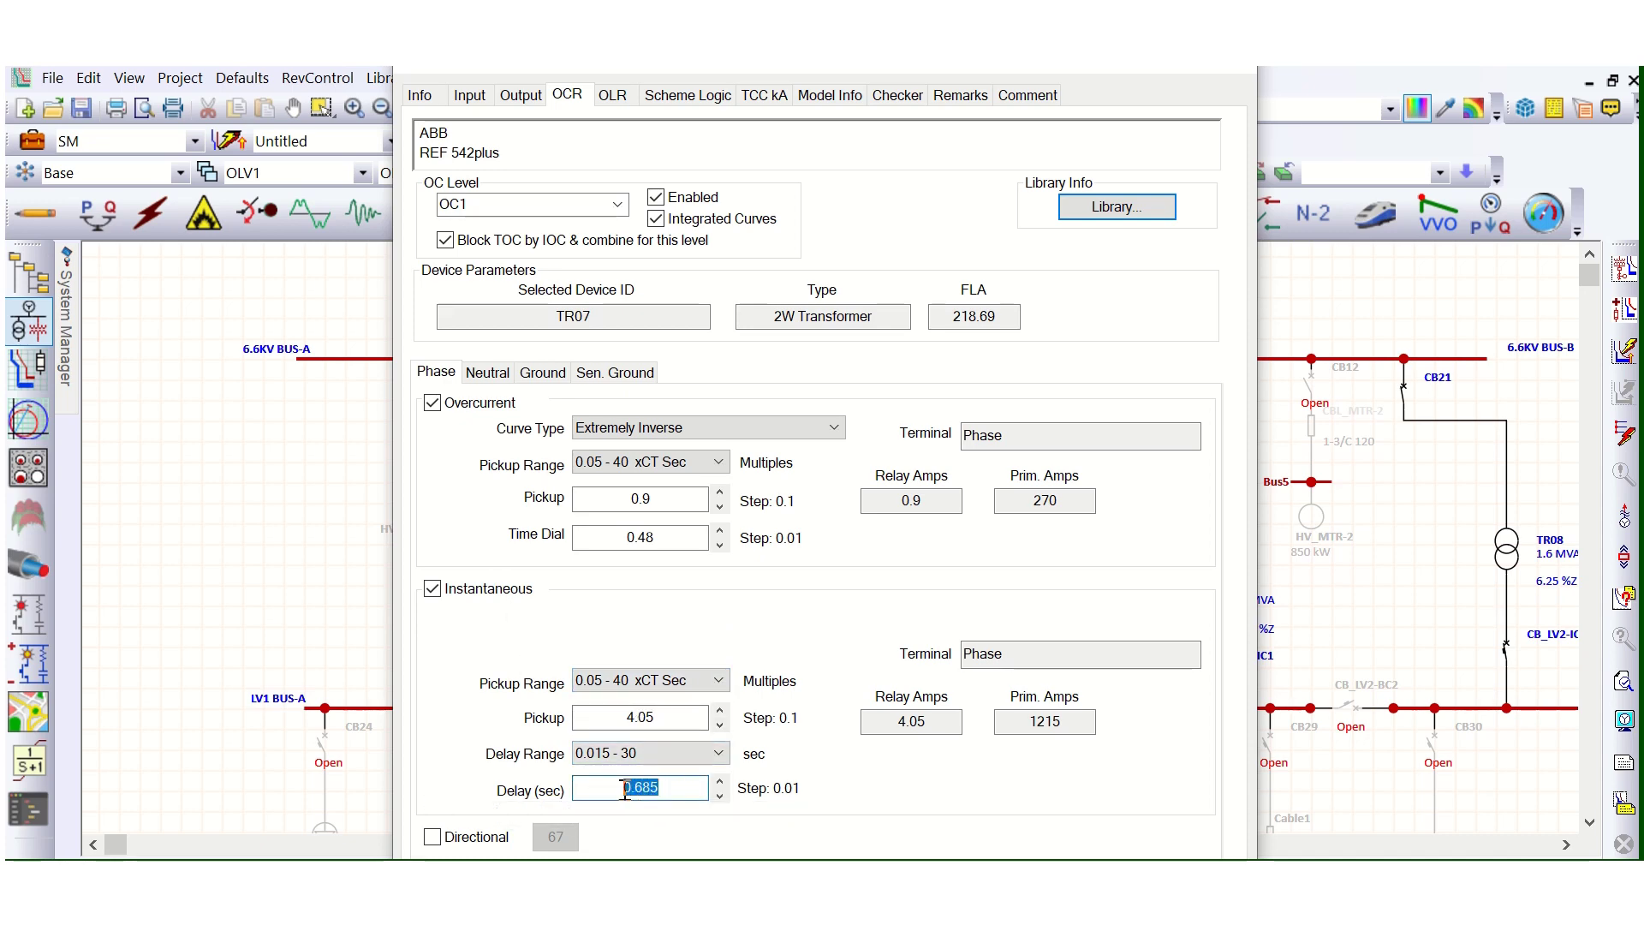
{"action": "left_click", "coordinate": [678, 788]}
{"action": "key", "text": "BackSpace"}
{"action": "key", "text": "BackSpace"}
{"action": "left_click", "coordinate": [658, 539]}
{"action": "left_click_drag", "start_coordinate": [668, 539], "coordinate": [605, 536]}
{"action": "left_click", "coordinate": [681, 541]}
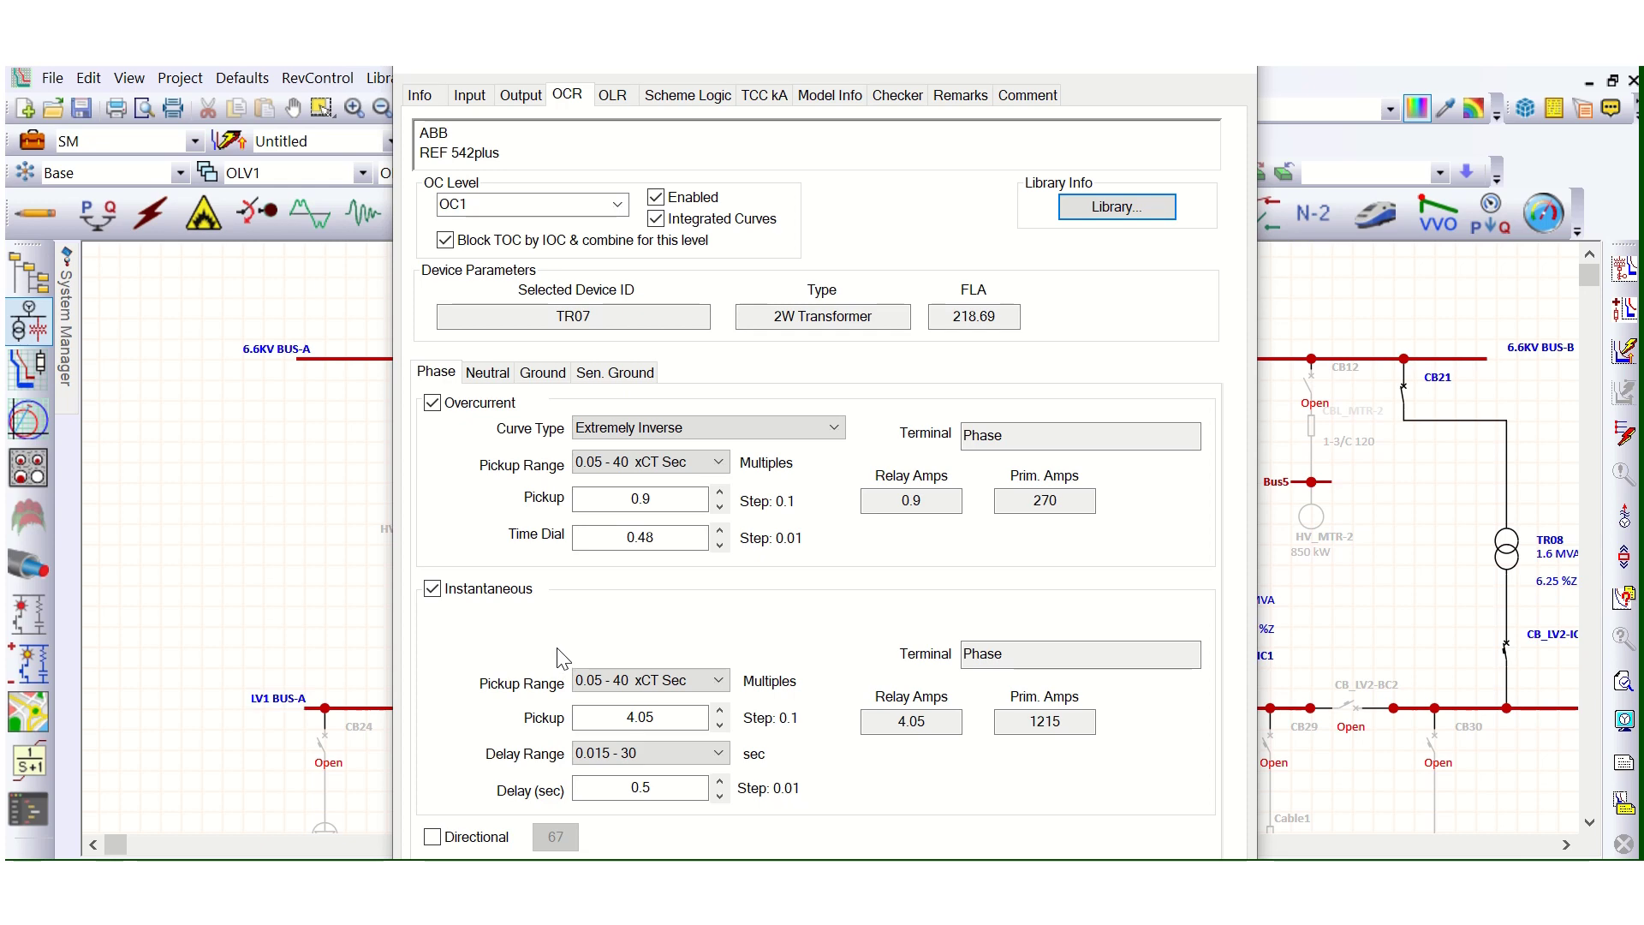
Step: Try enabling OC2 with Block TOC, then leave the OC2 level disabled
{"action": "left_click", "coordinate": [618, 204]}
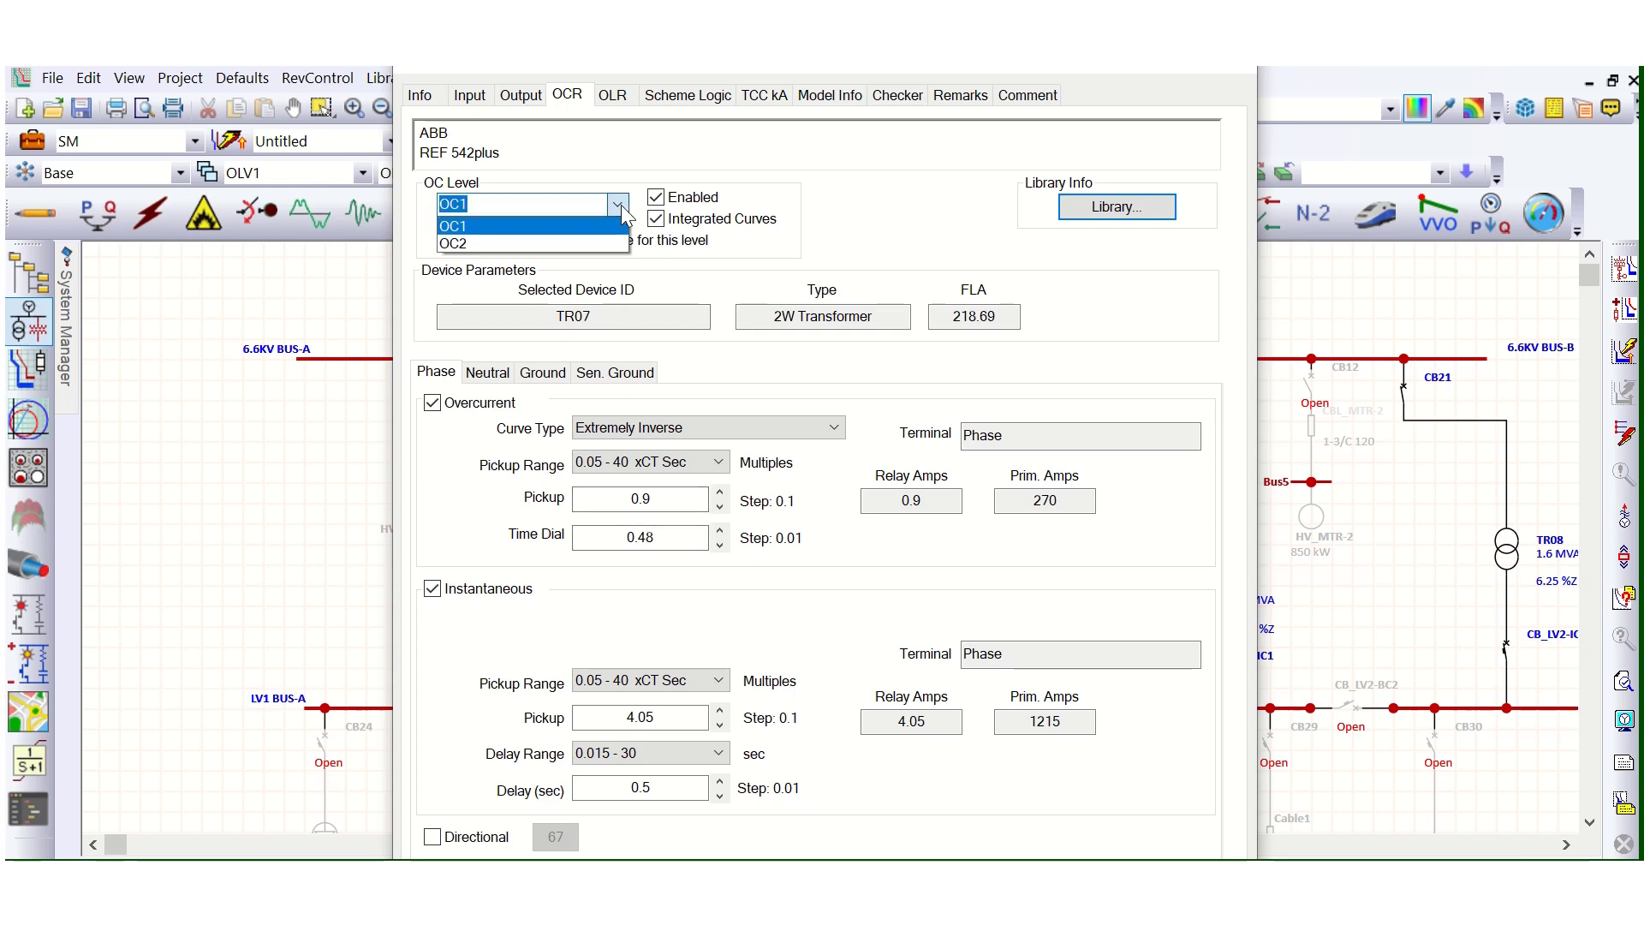
{"action": "left_click", "coordinate": [579, 244]}
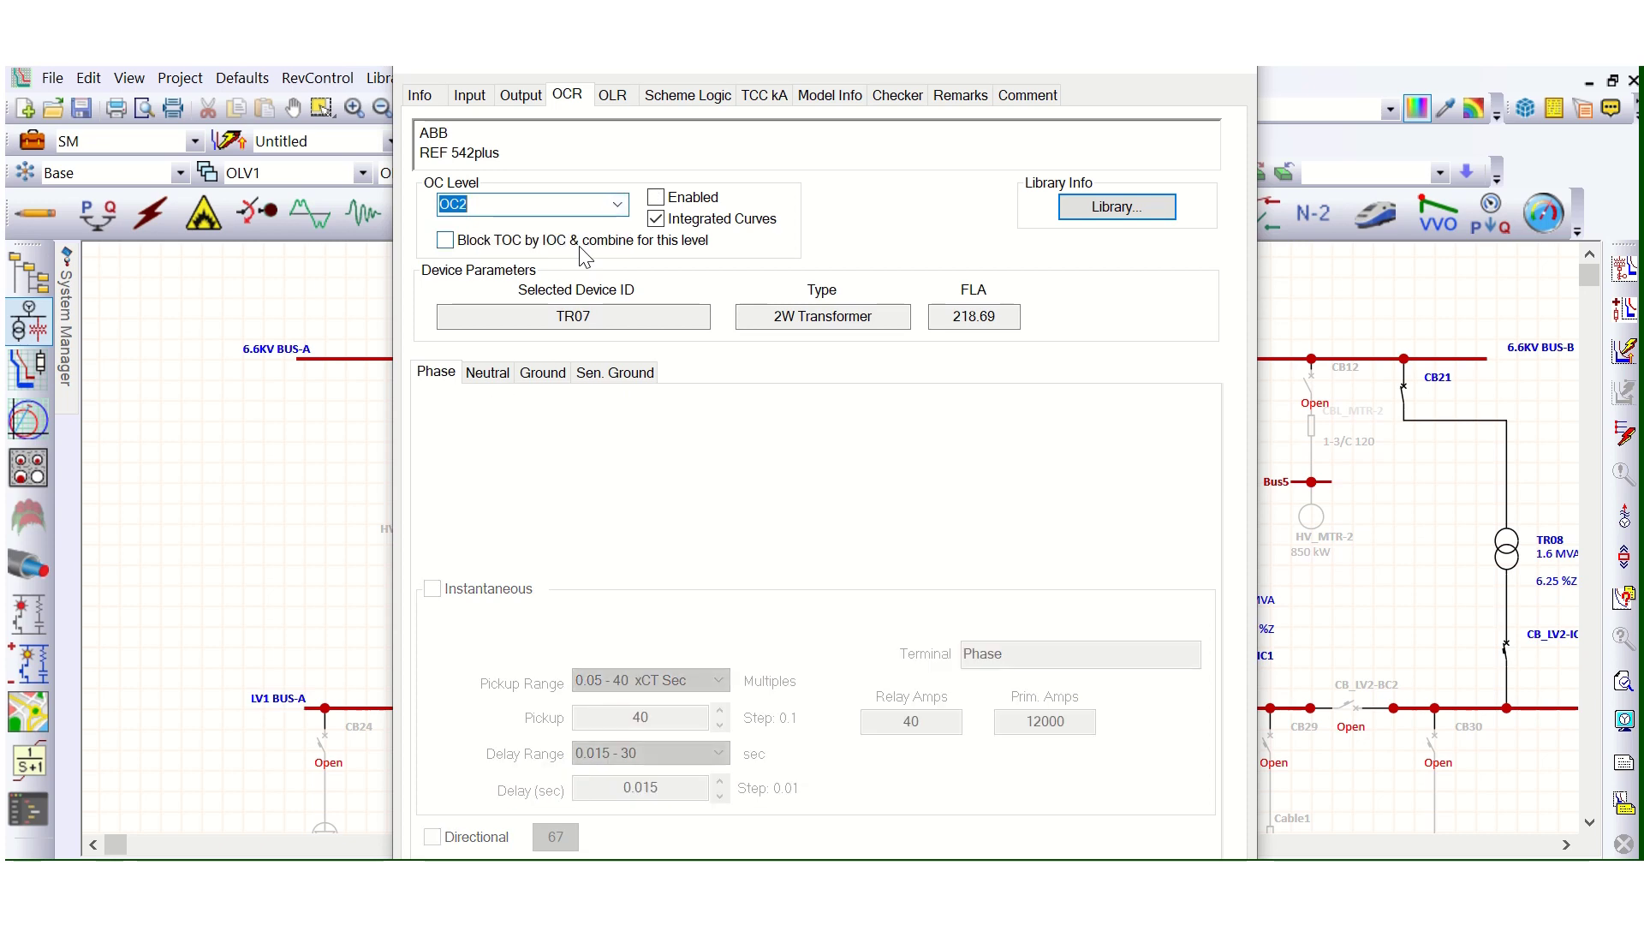
{"action": "left_click", "coordinate": [655, 197]}
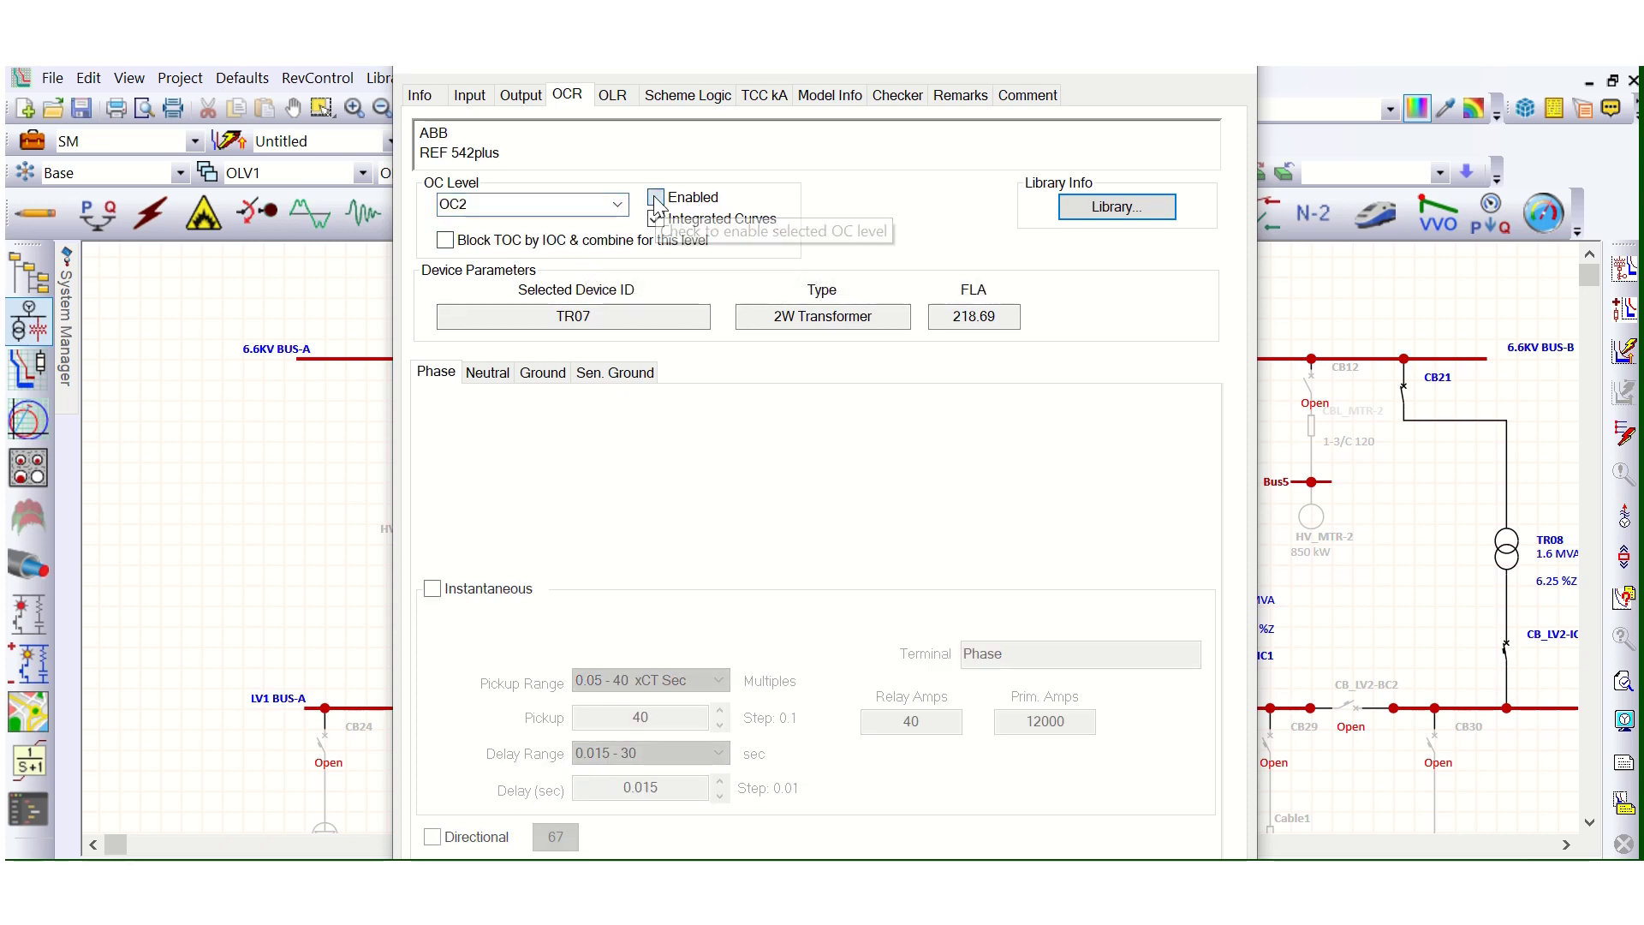
{"action": "left_click", "coordinate": [444, 239]}
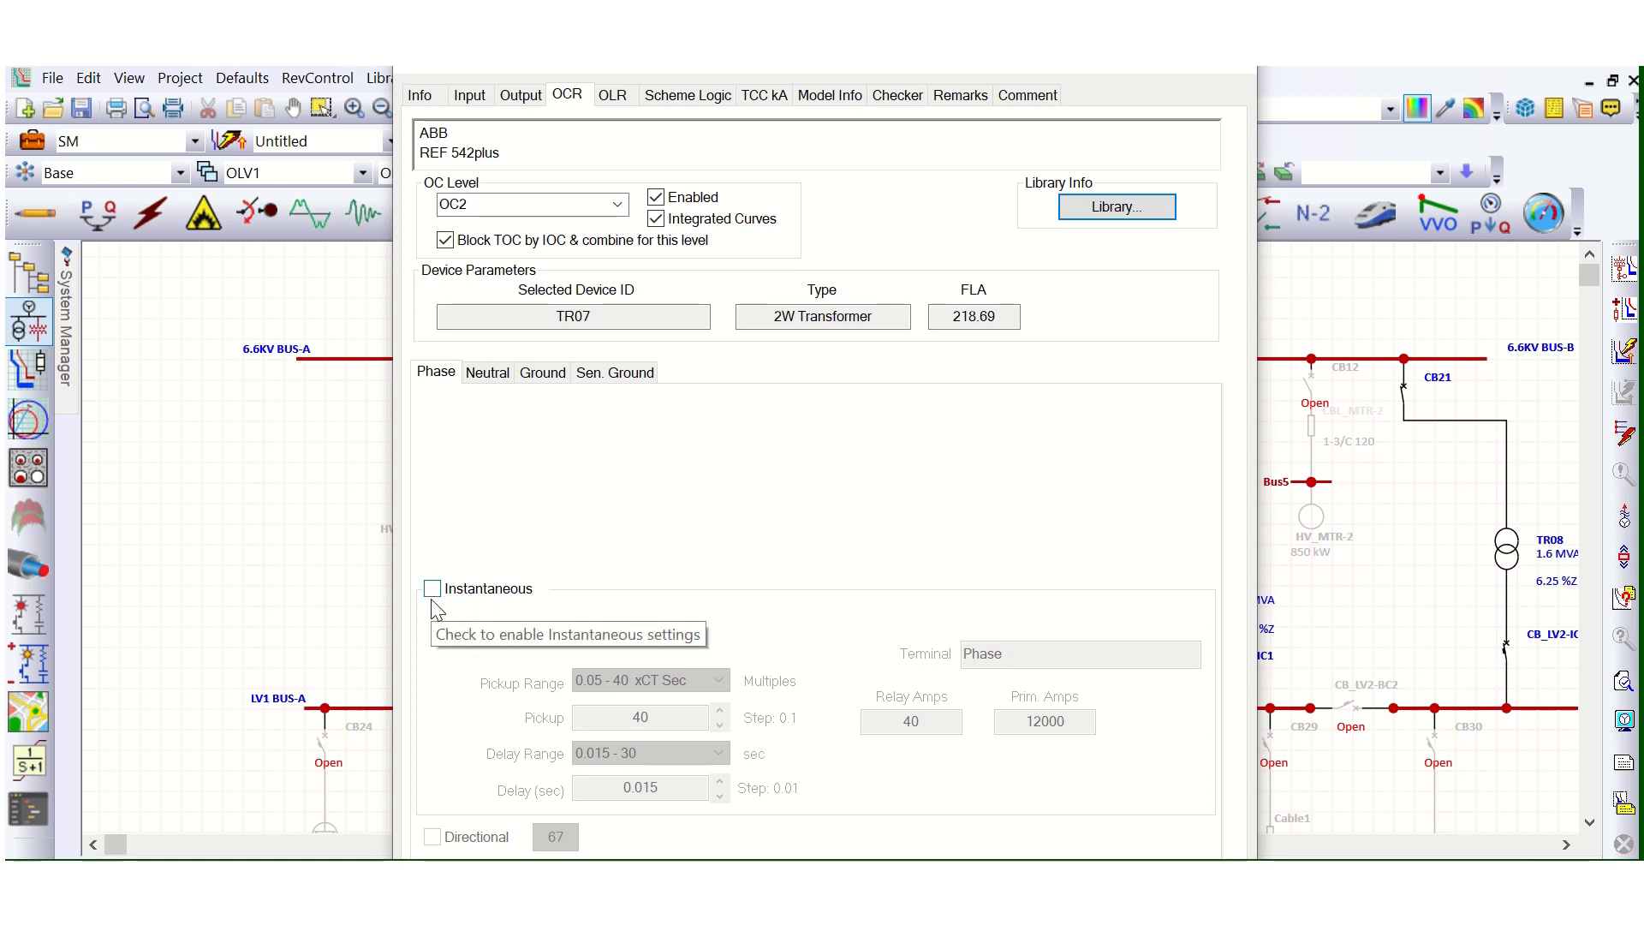
{"action": "left_click", "coordinate": [656, 197]}
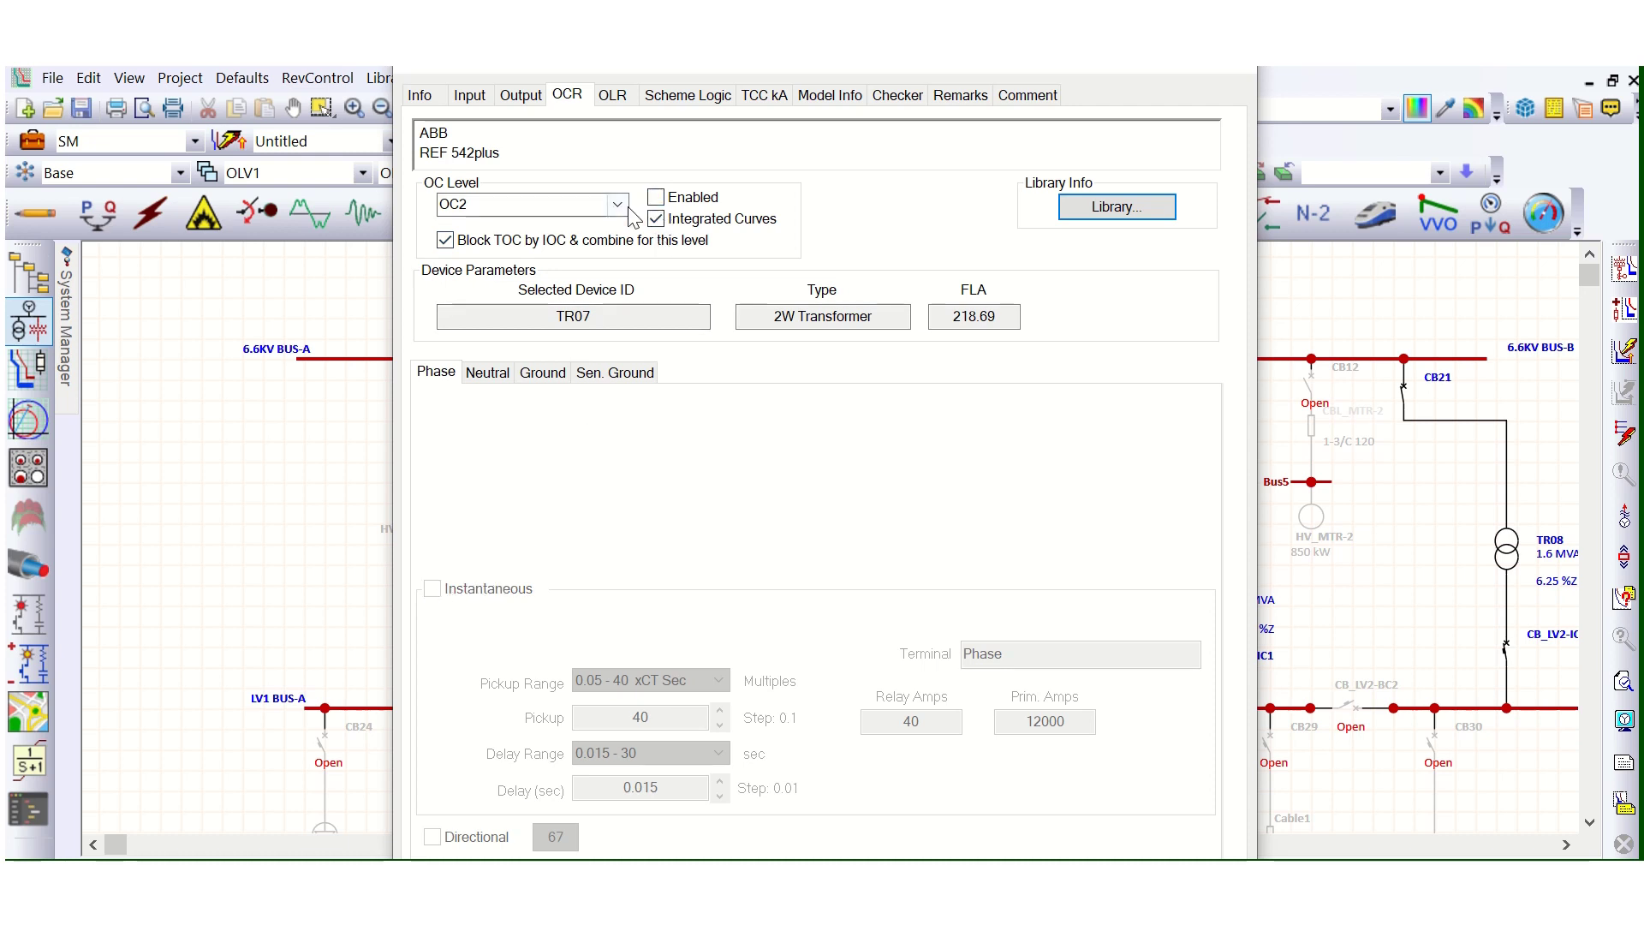
Step: Return to the OC1 level and close the Relay Editor
{"action": "left_click", "coordinate": [618, 206]}
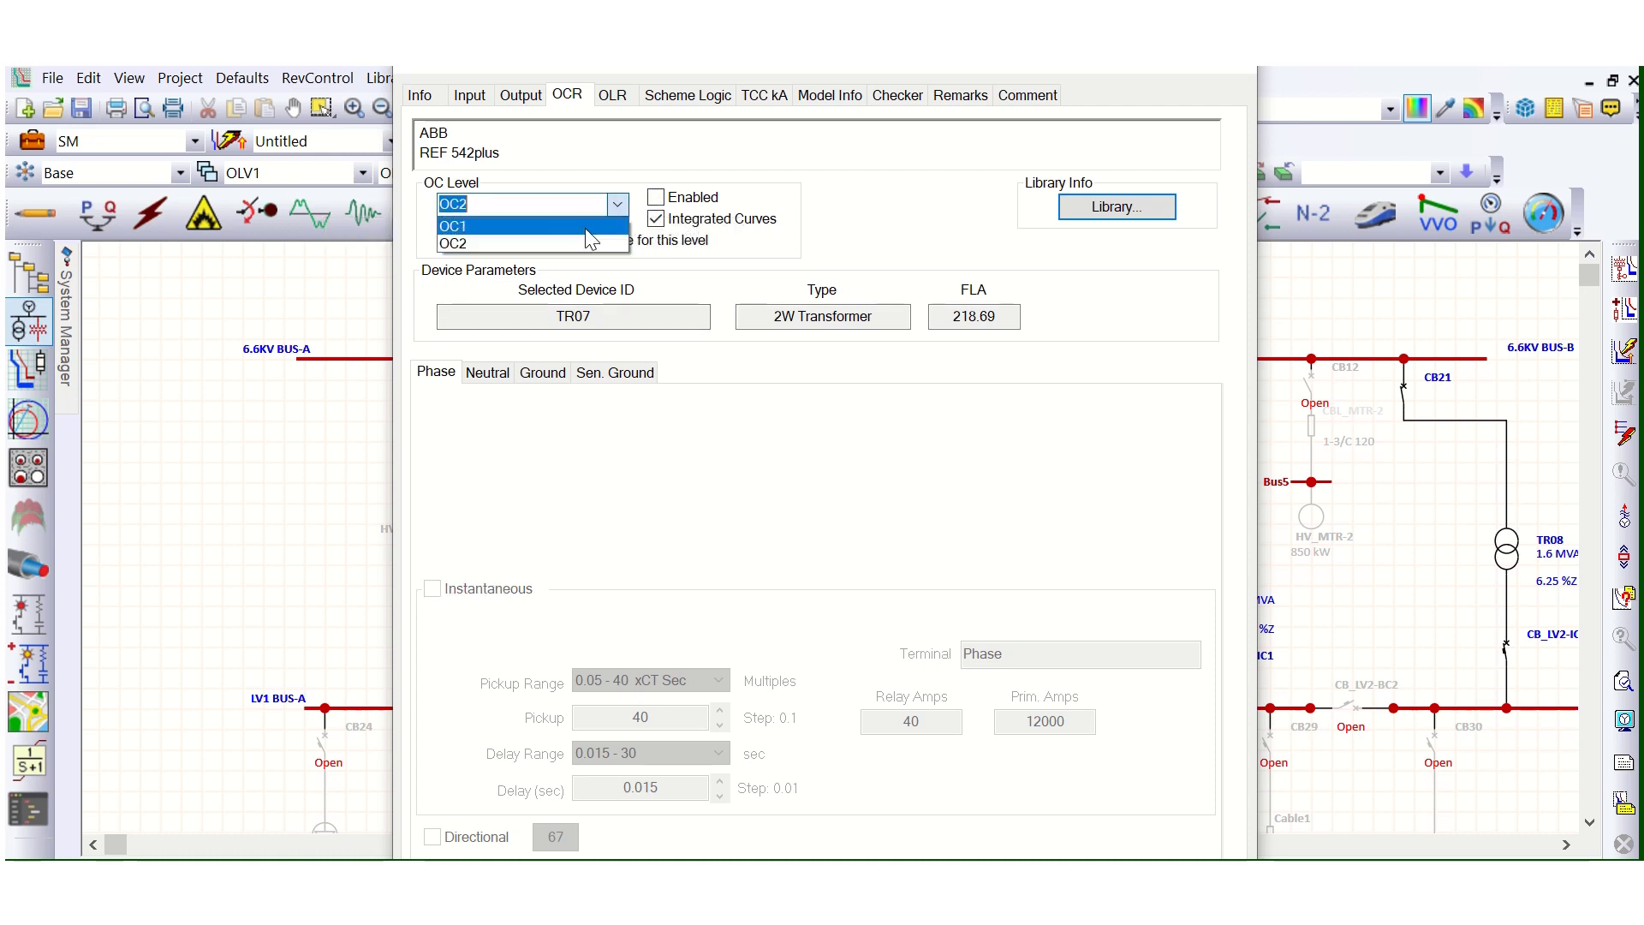
{"action": "left_click", "coordinate": [579, 227]}
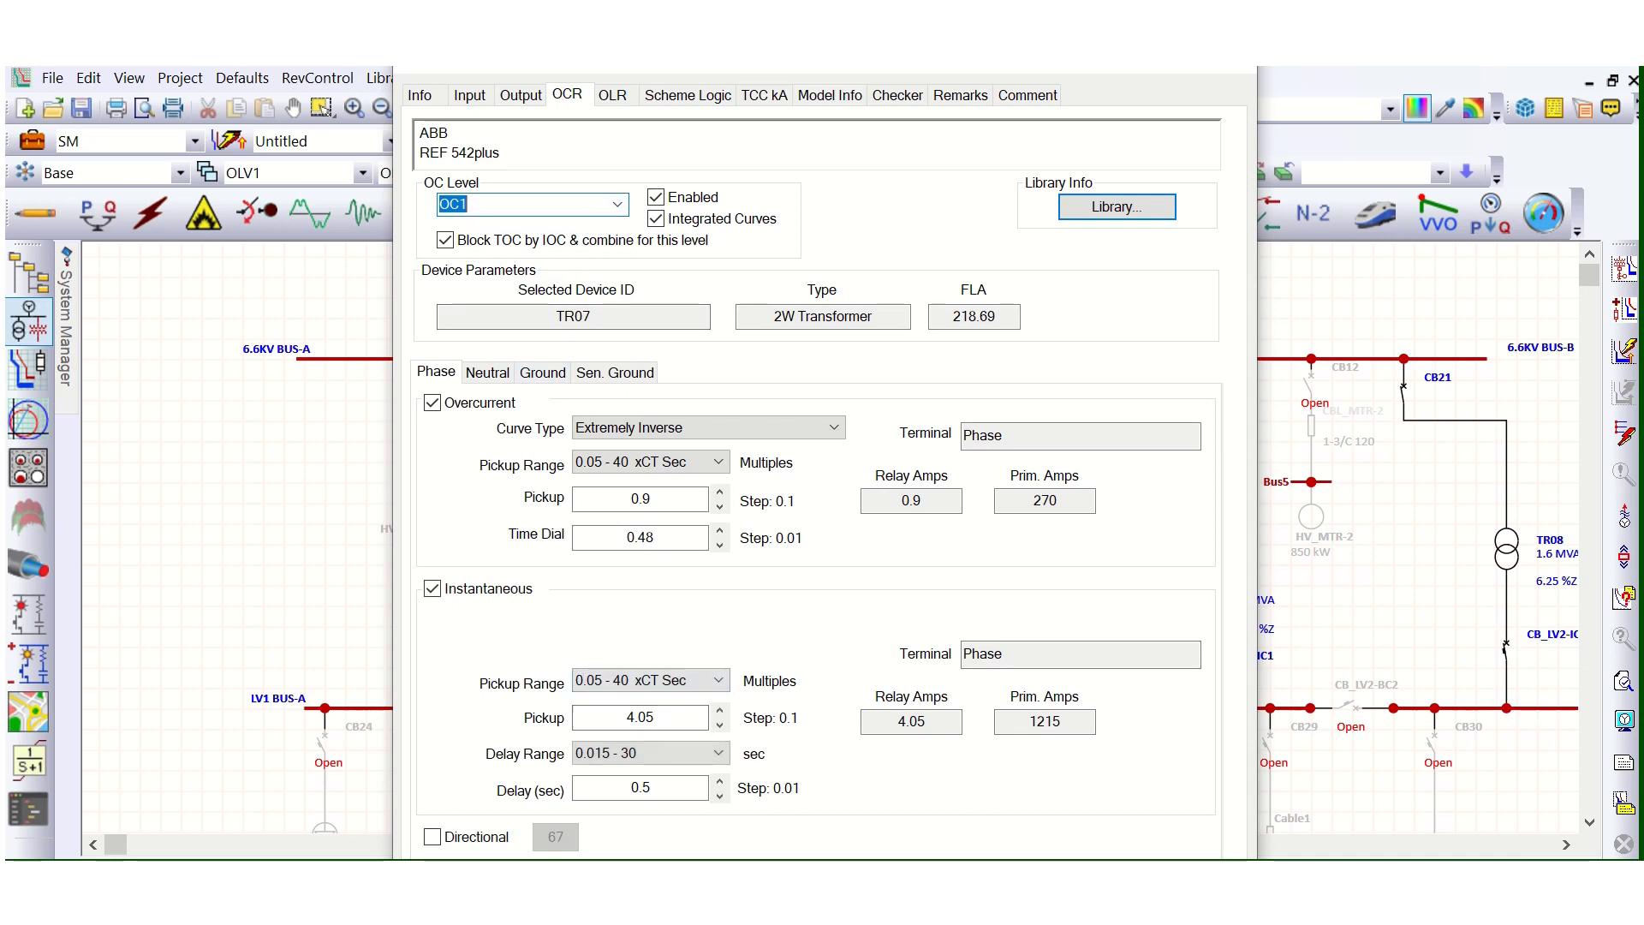
{"action": "key", "text": "Return"}
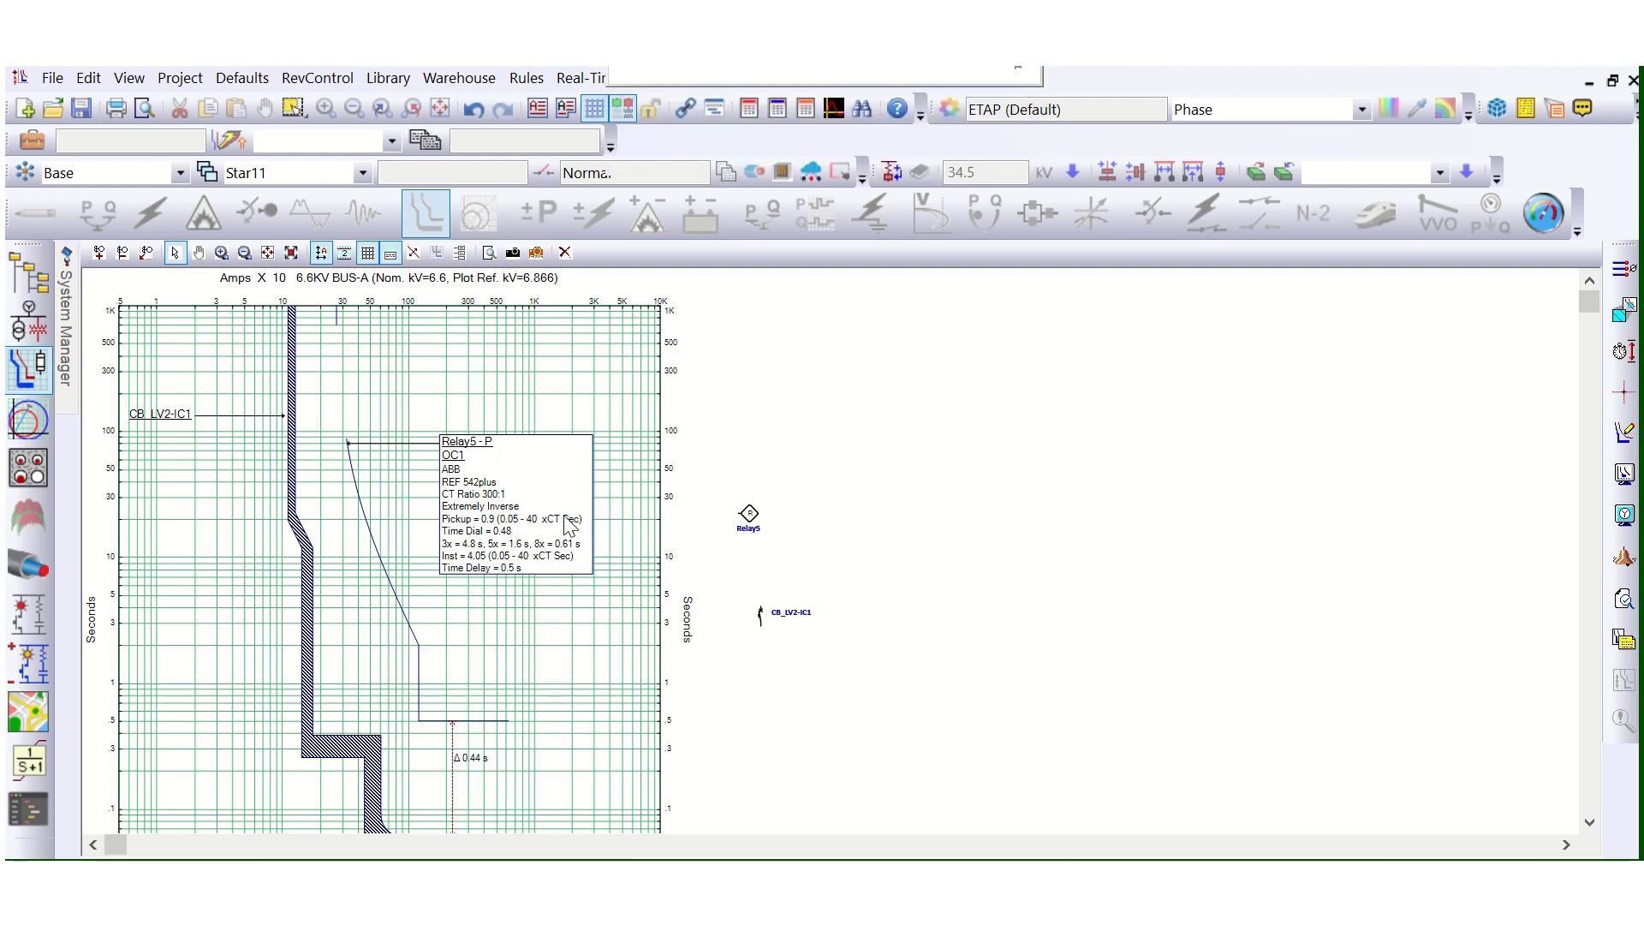
Step: Open Relay5's editor from its Star11 curve and move it aside, showing OC1's 0.5 s delay
{"action": "left_click", "coordinate": [535, 545]}
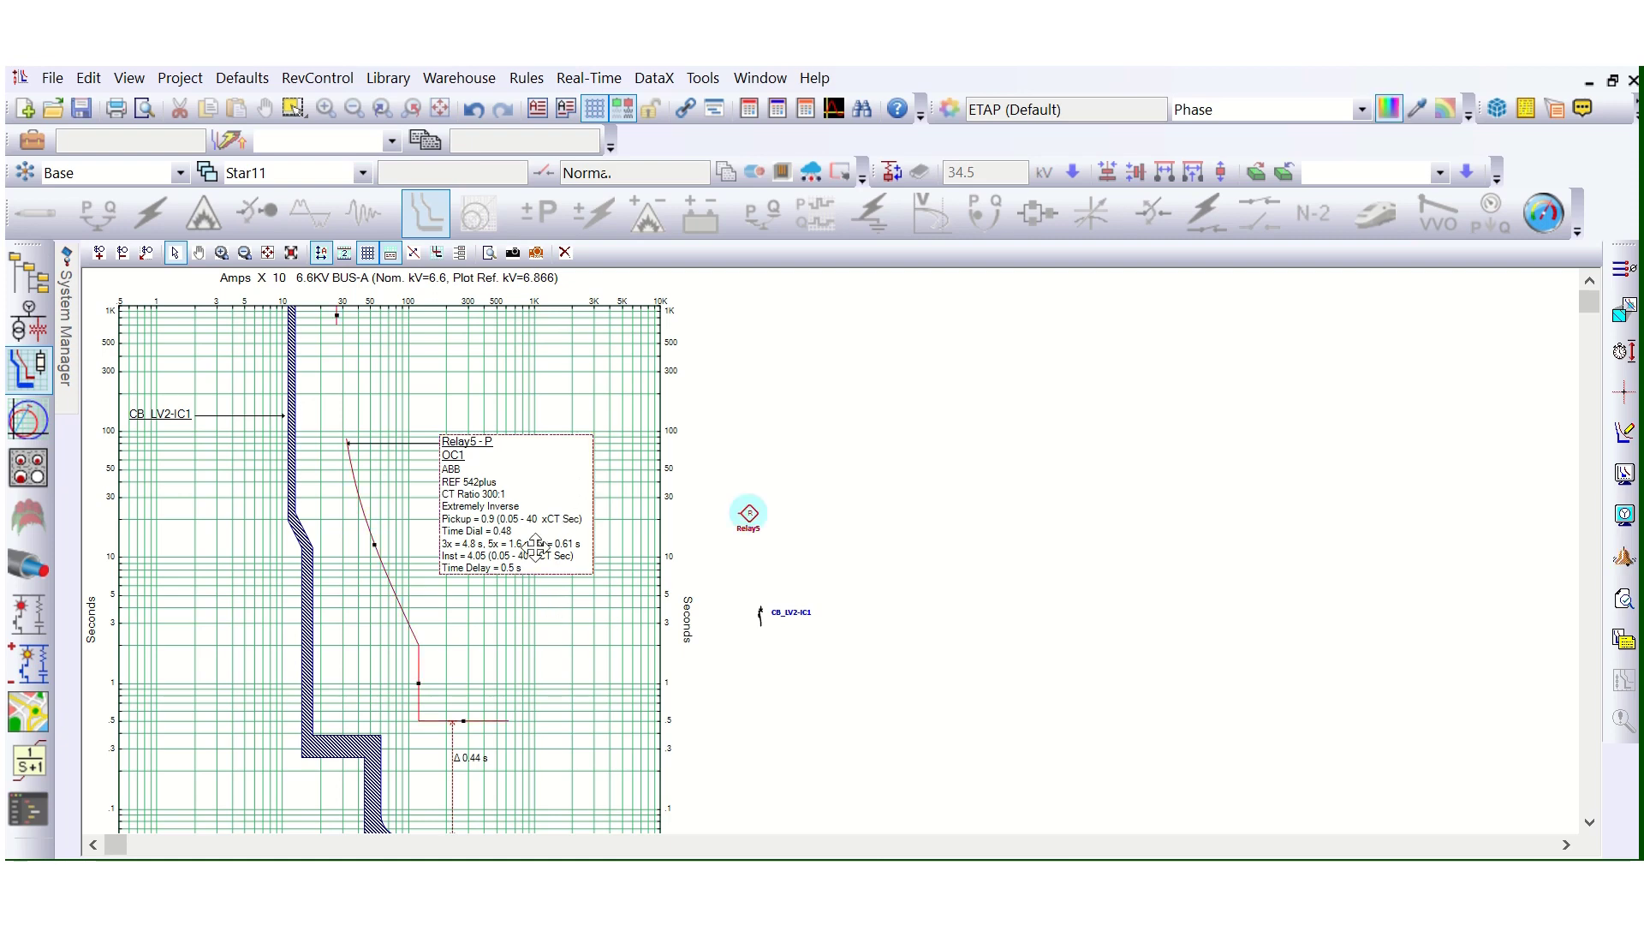
{"action": "double_click", "coordinate": [535, 545]}
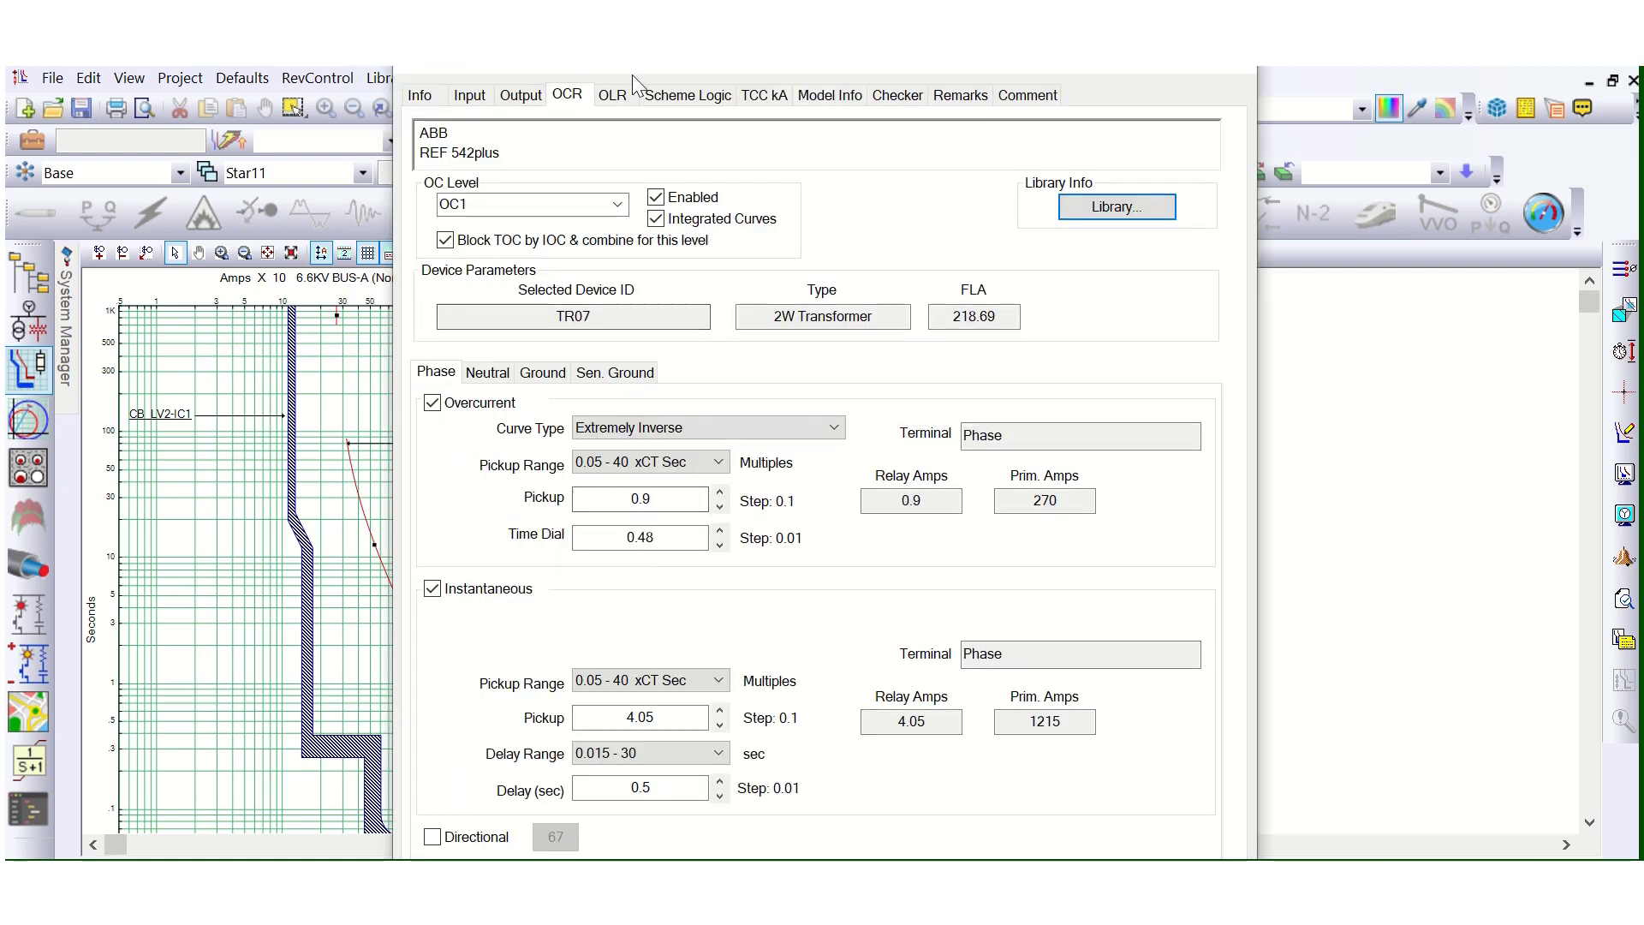
{"action": "left_click_drag", "start_coordinate": [698, 68], "coordinate": [918, 77]}
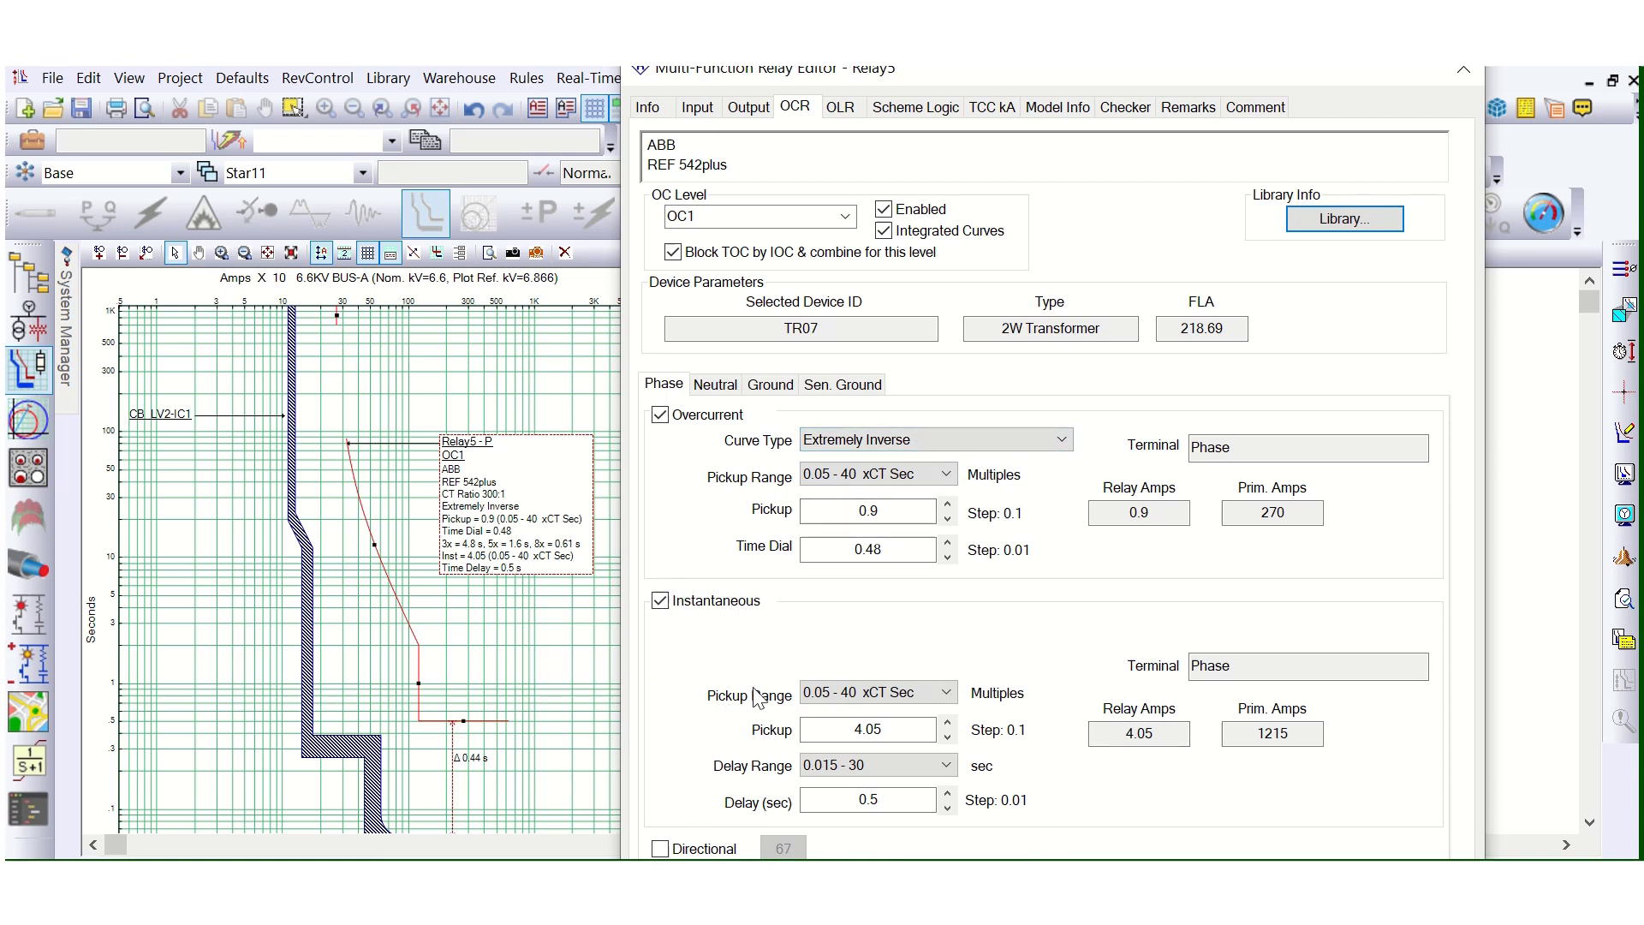
{"action": "left_click", "coordinate": [897, 799]}
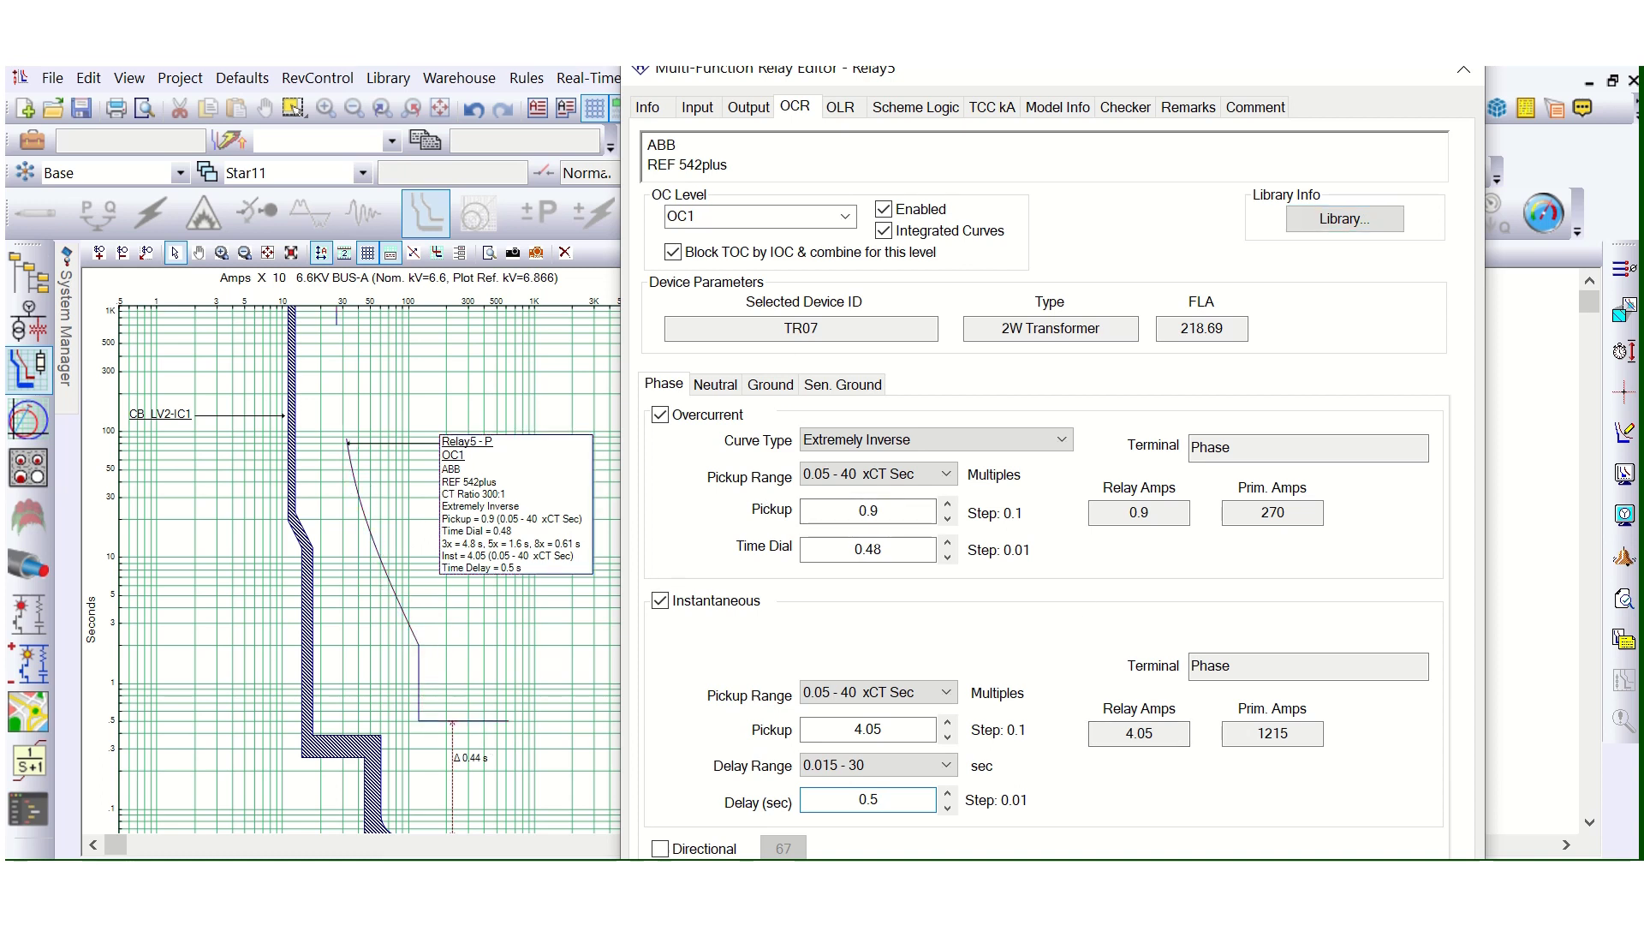
Step: Close Relay5's editor and scroll down the Star11 TCC plot
{"action": "key", "text": "Return"}
{"action": "scroll", "coordinate": [540, 676], "scroll_direction": "down", "scroll_amount": 2}
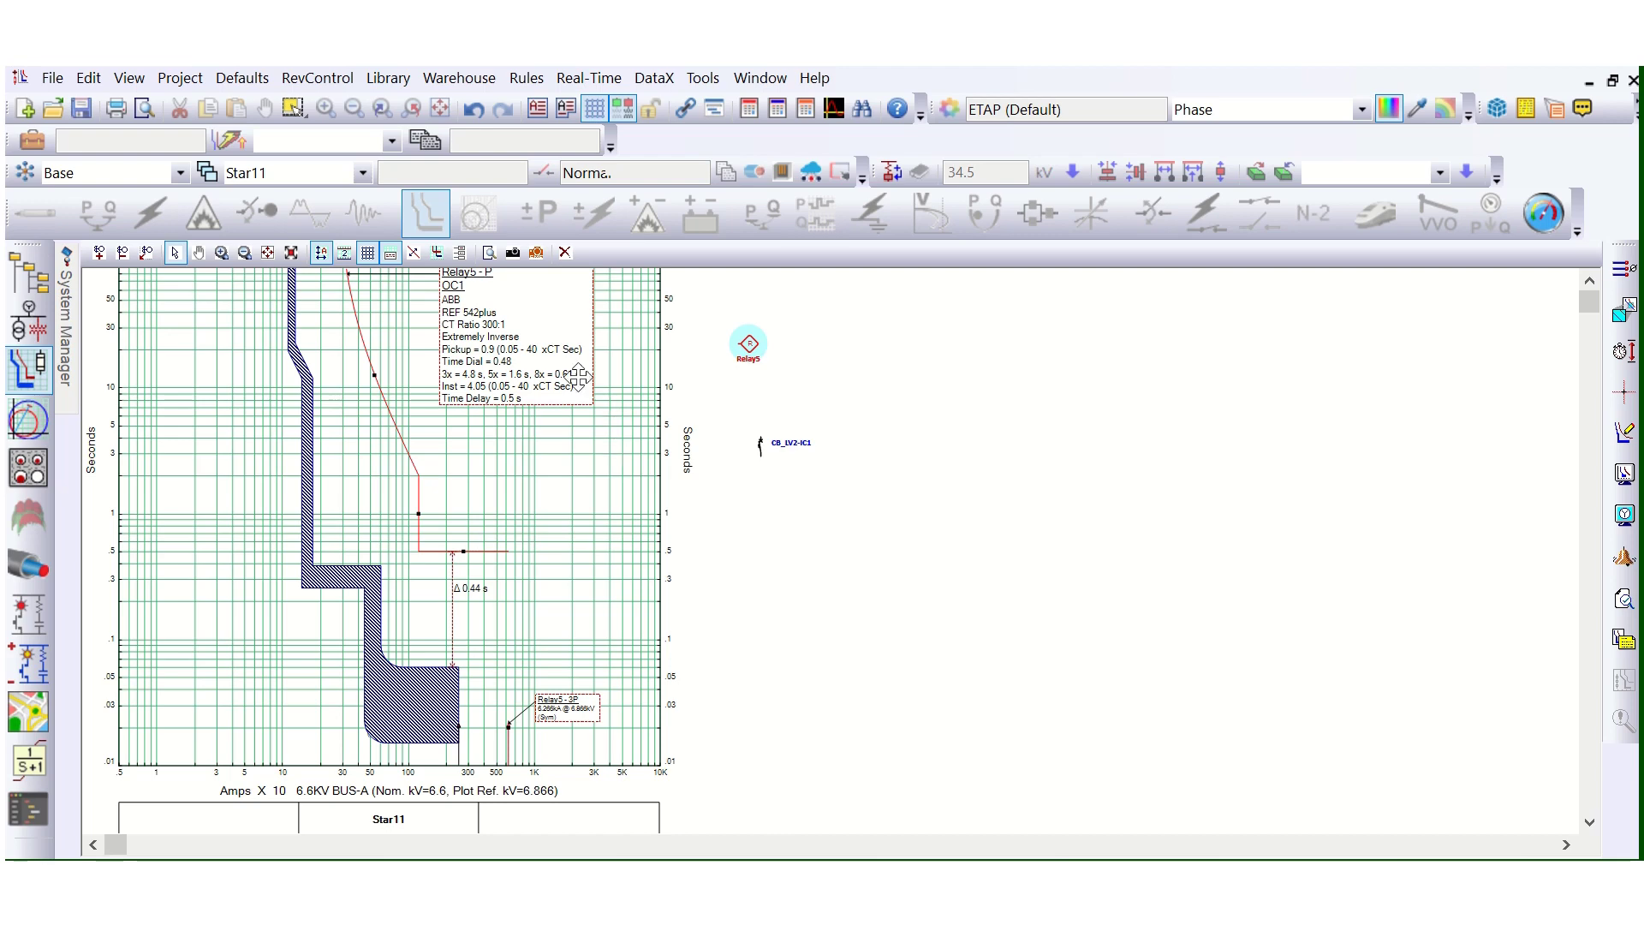
Step: Reopen Relay5's editor and enable the OC2 level with its instantaneous element
{"action": "double_click", "coordinate": [634, 338]}
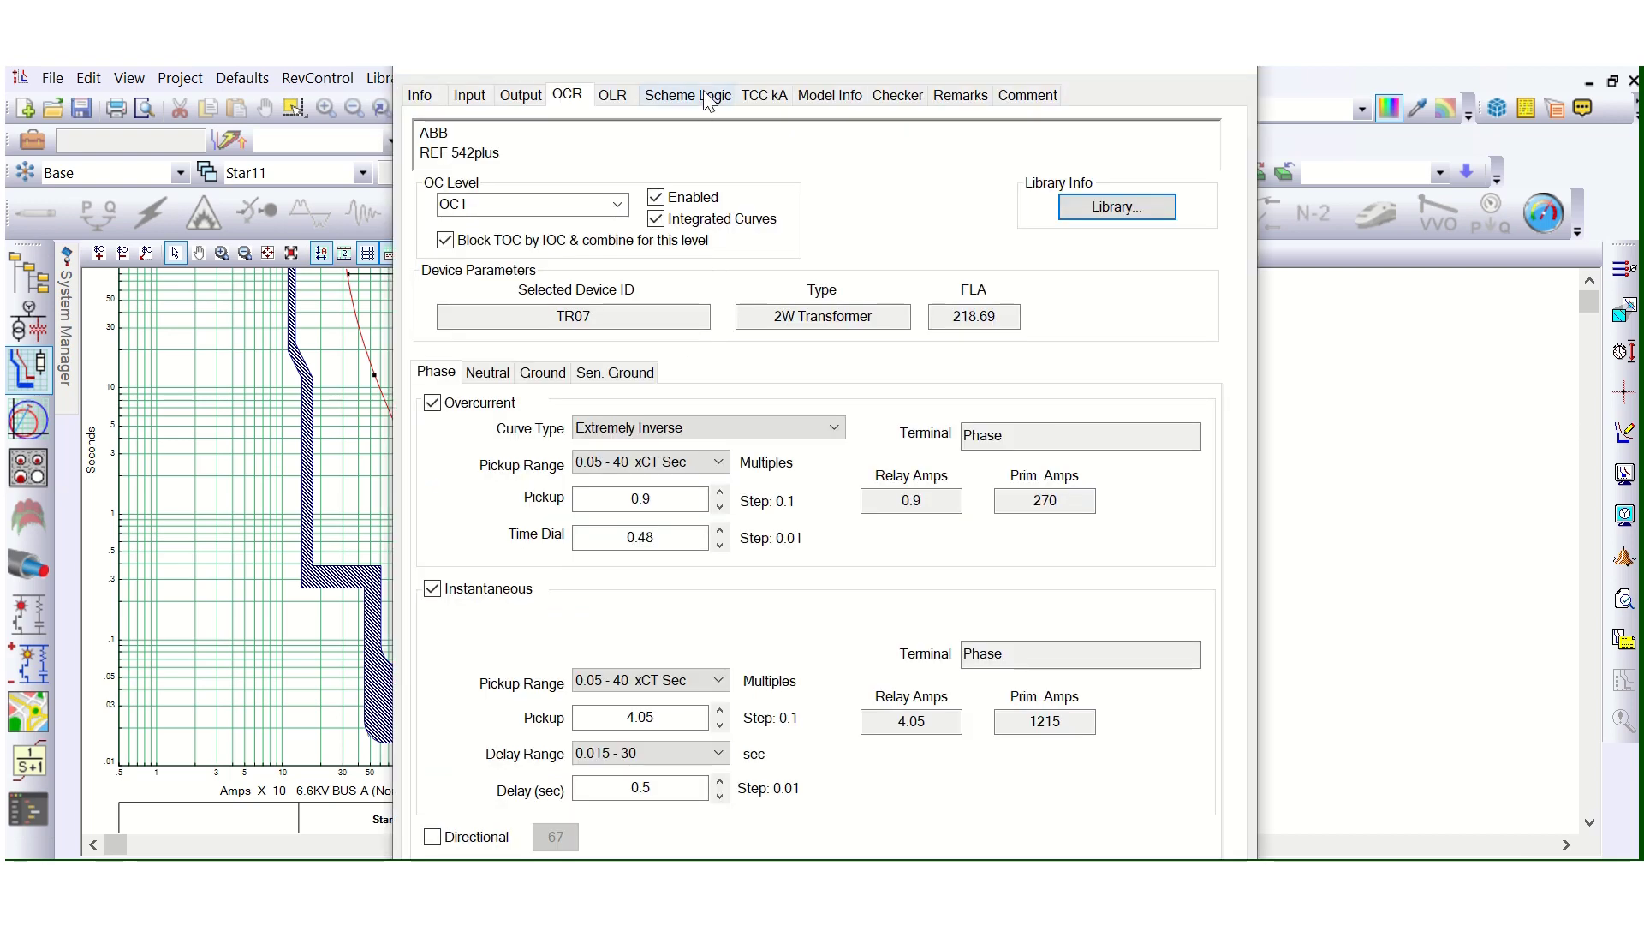
{"action": "left_click_drag", "start_coordinate": [728, 56], "coordinate": [957, 65]}
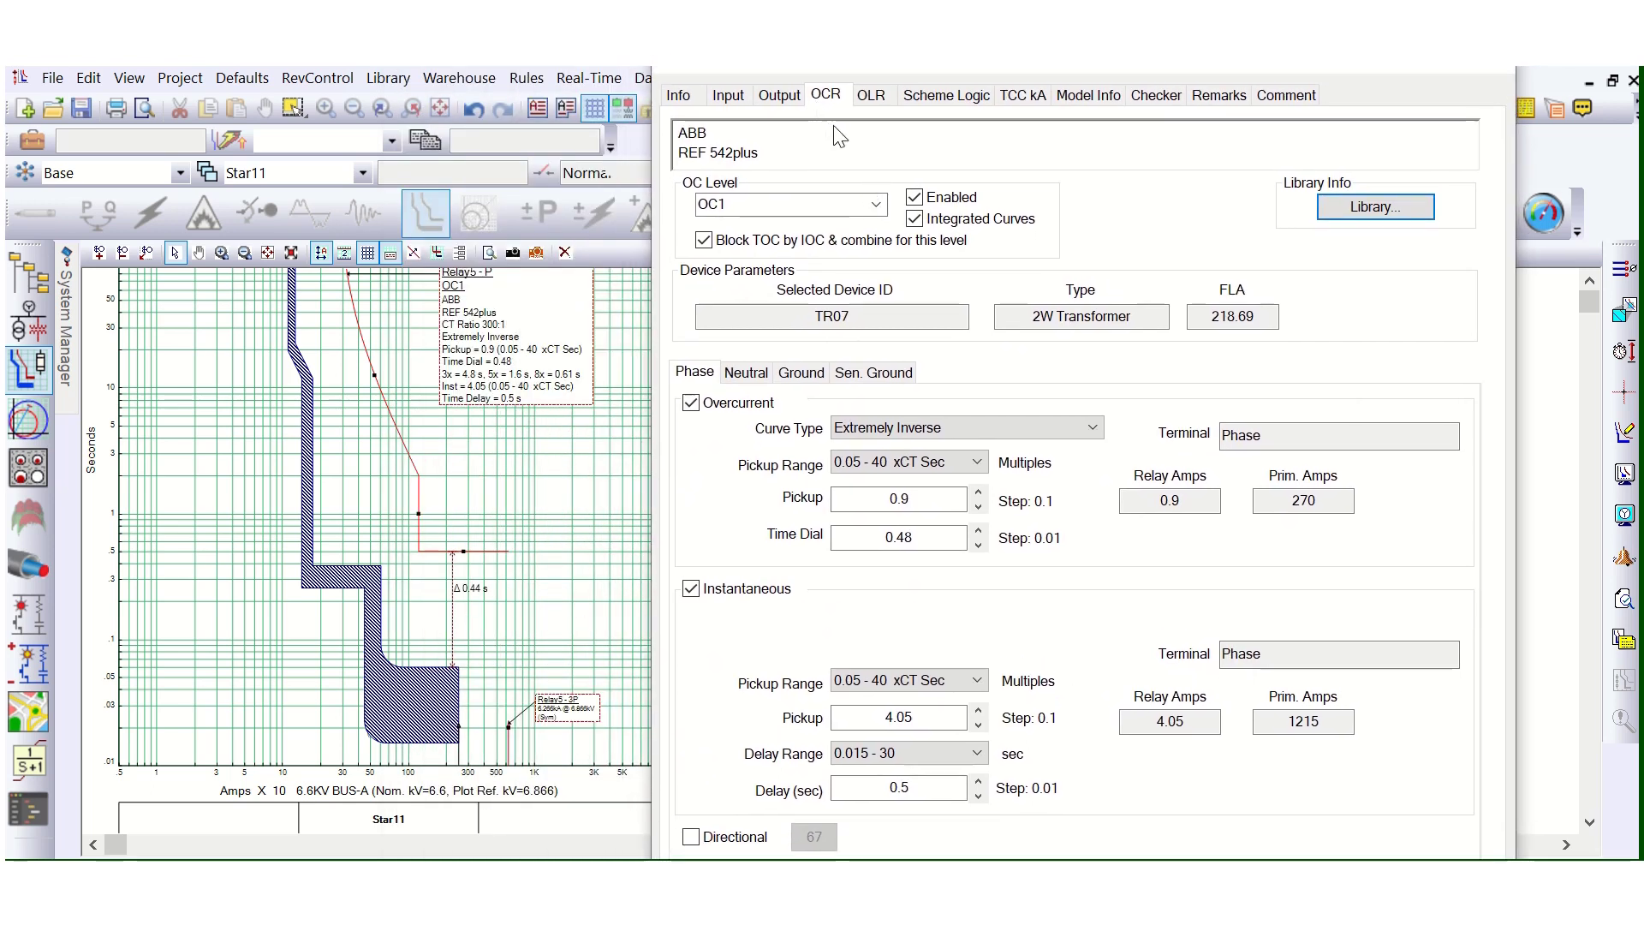
{"action": "left_click", "coordinate": [877, 205]}
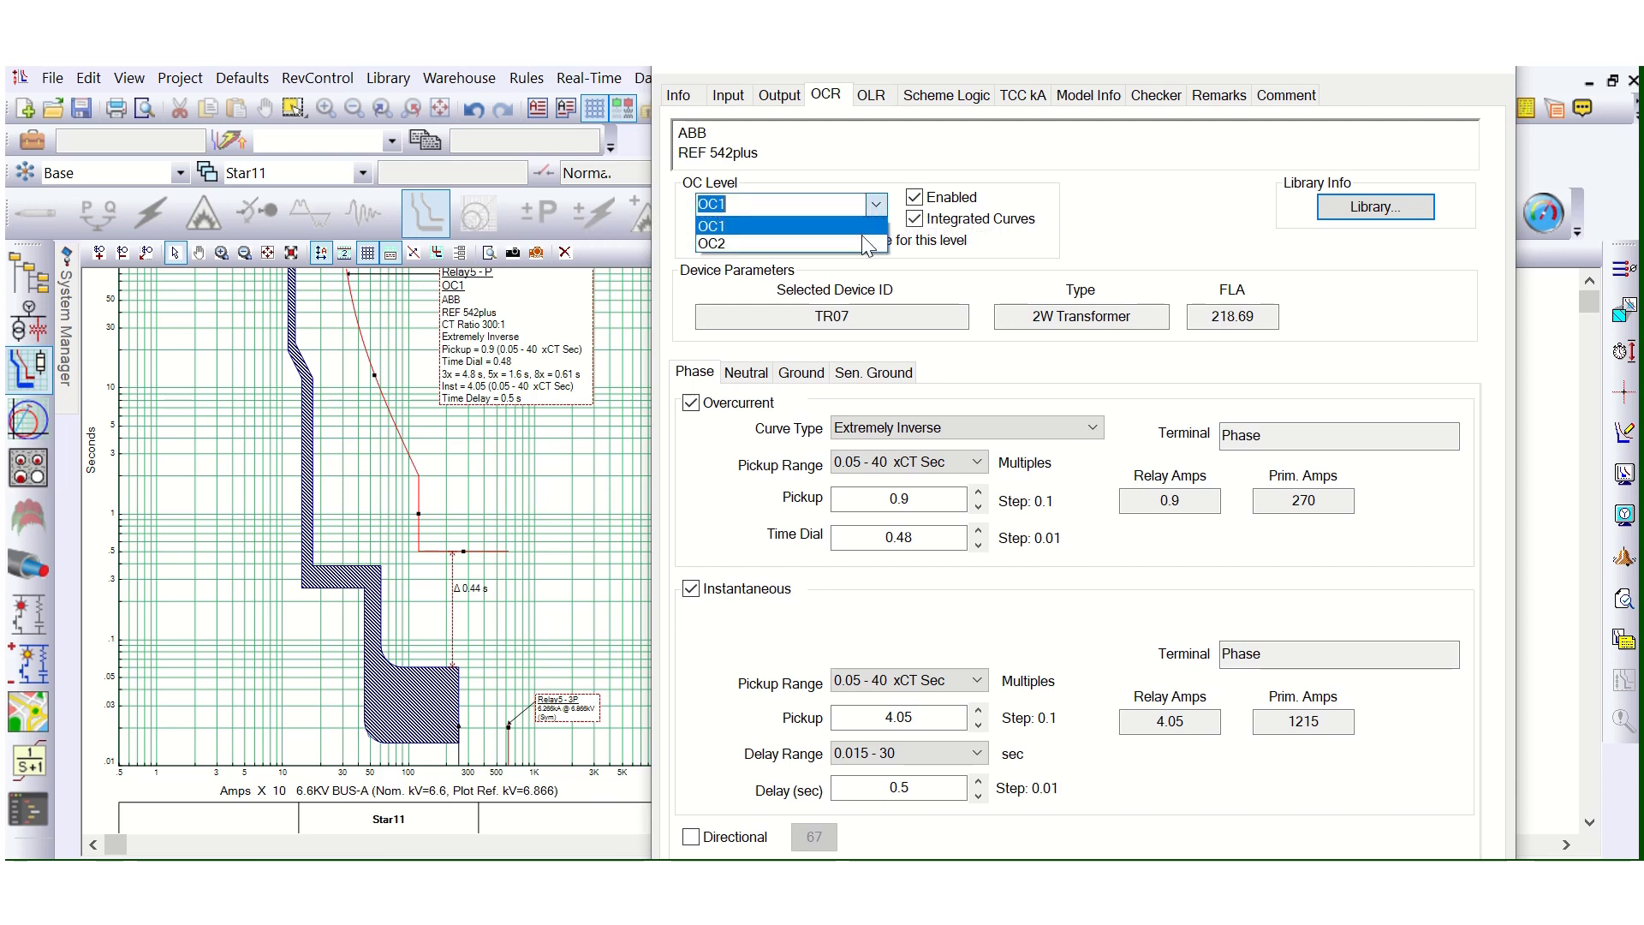
{"action": "left_click", "coordinate": [851, 237]}
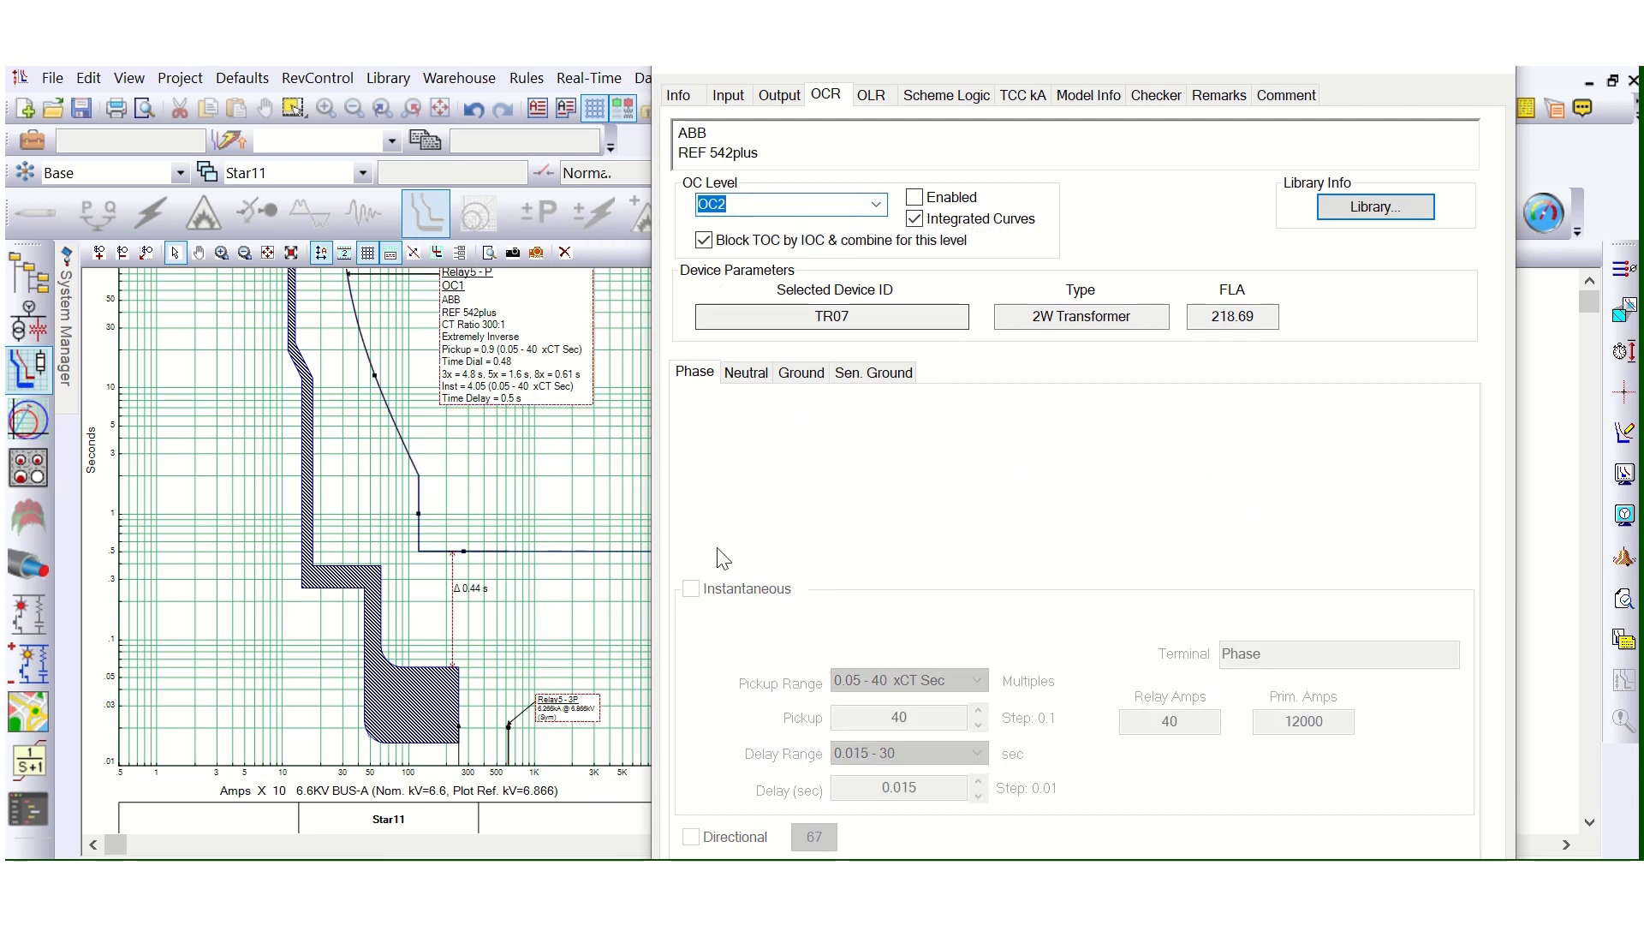
{"action": "left_click", "coordinate": [914, 198]}
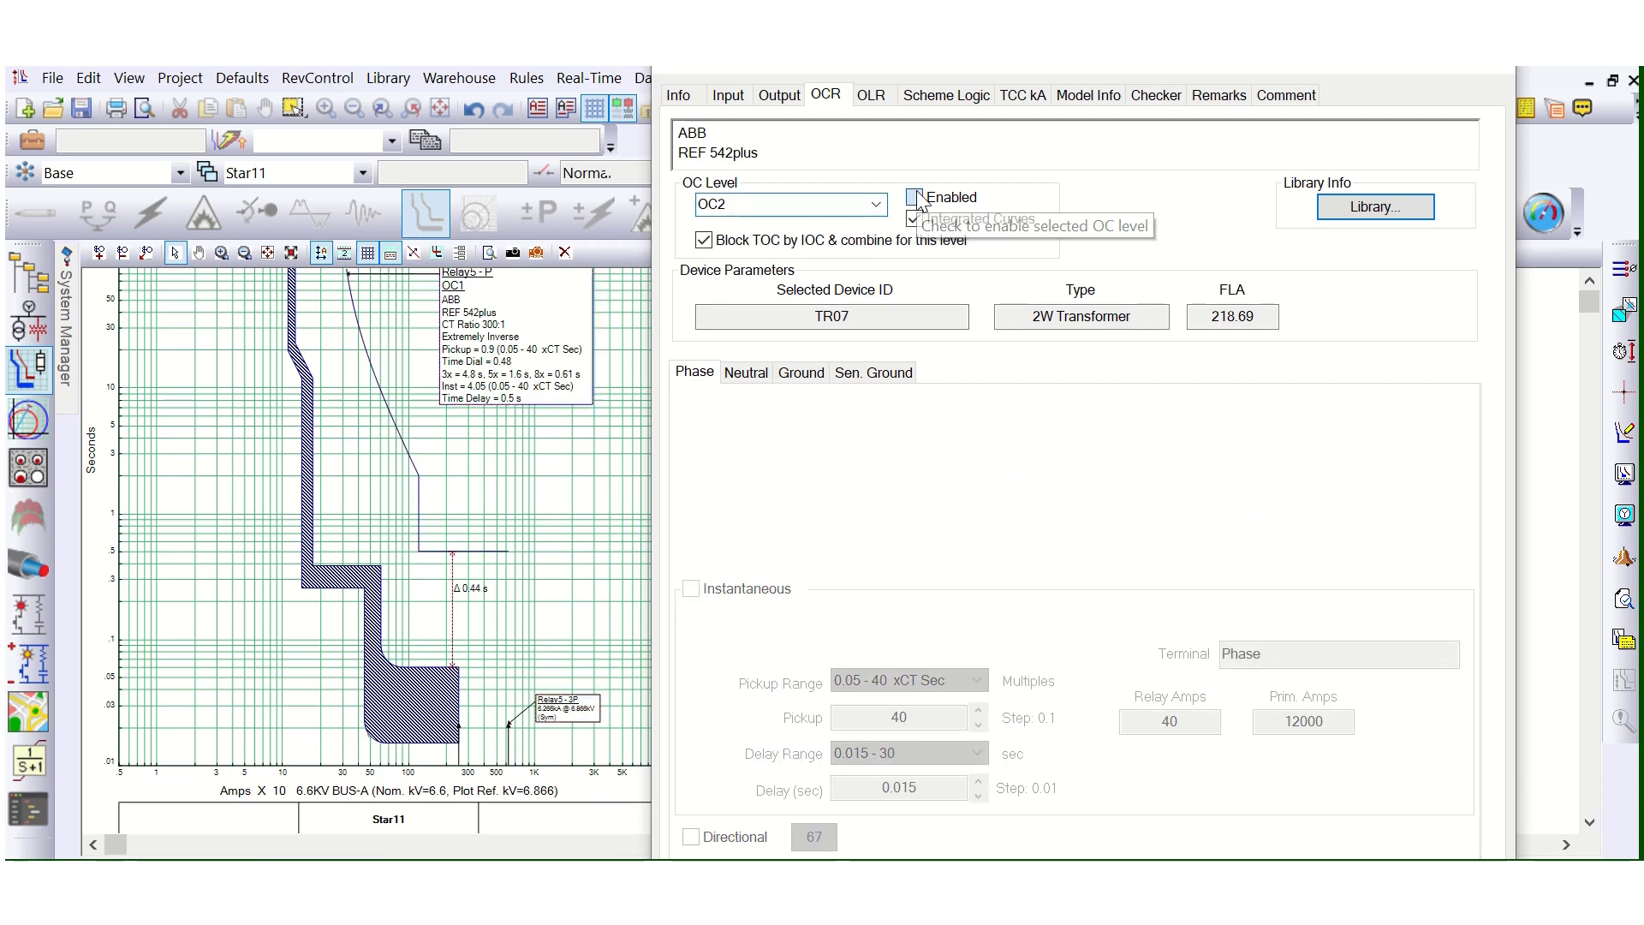
{"action": "left_click", "coordinate": [690, 589]}
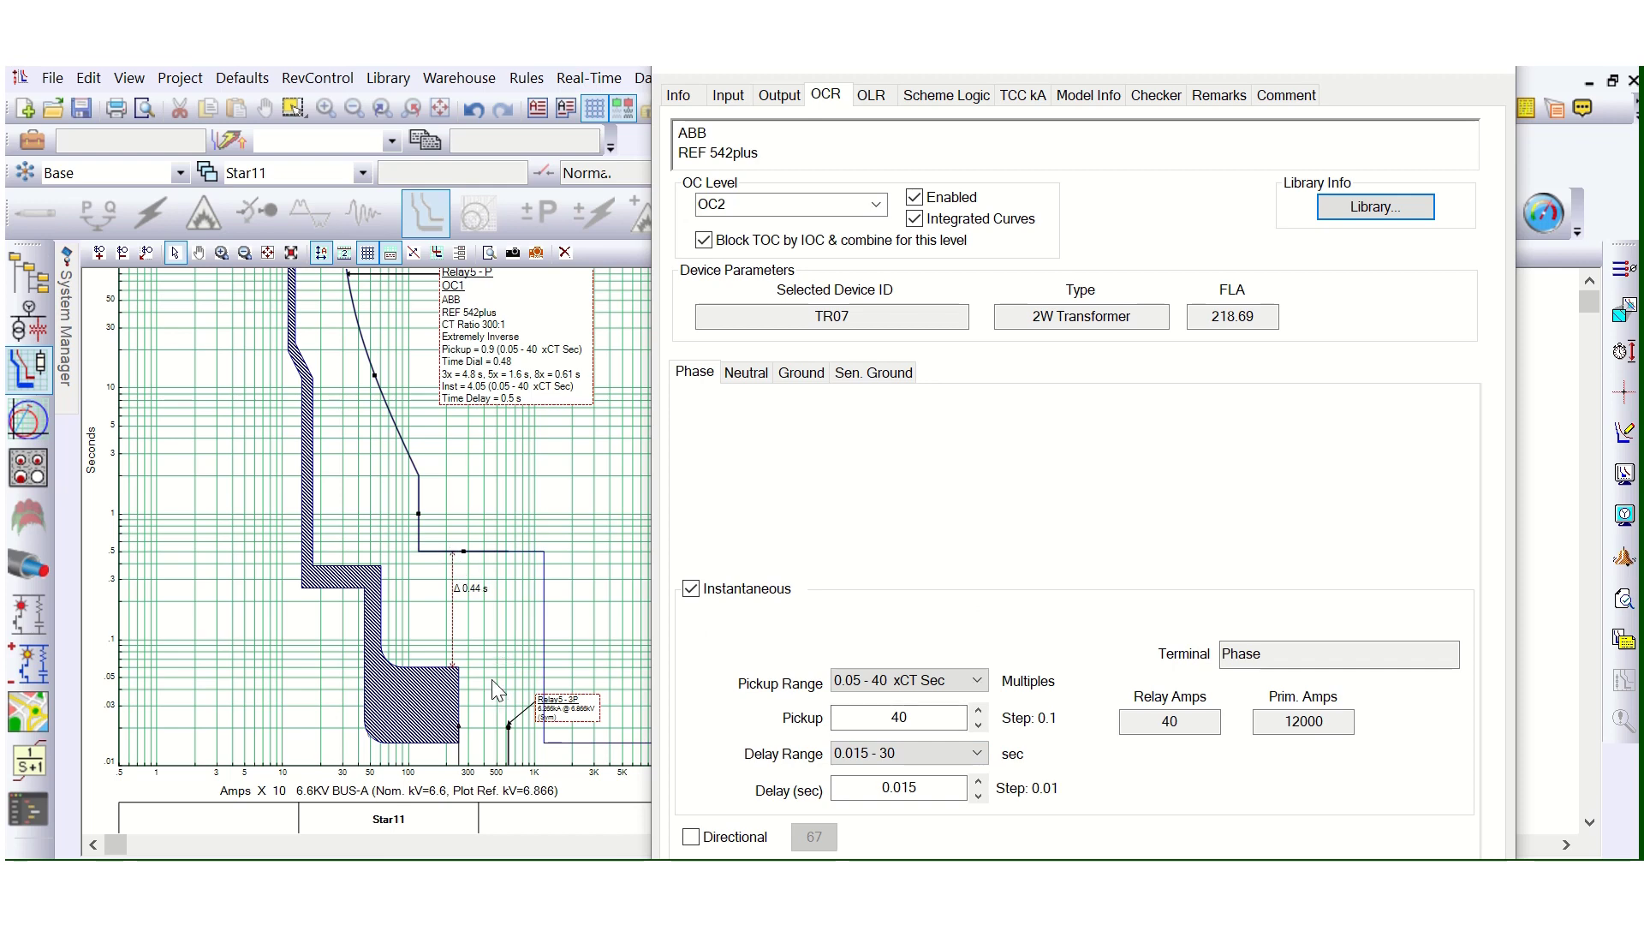
Step: Set OC2 instantaneous pickup to 12 (3600 A primary) with 0.015 s delay in the 0.015-30 s range
{"action": "double_click", "coordinate": [875, 722]}
{"action": "type", "text": "12"}
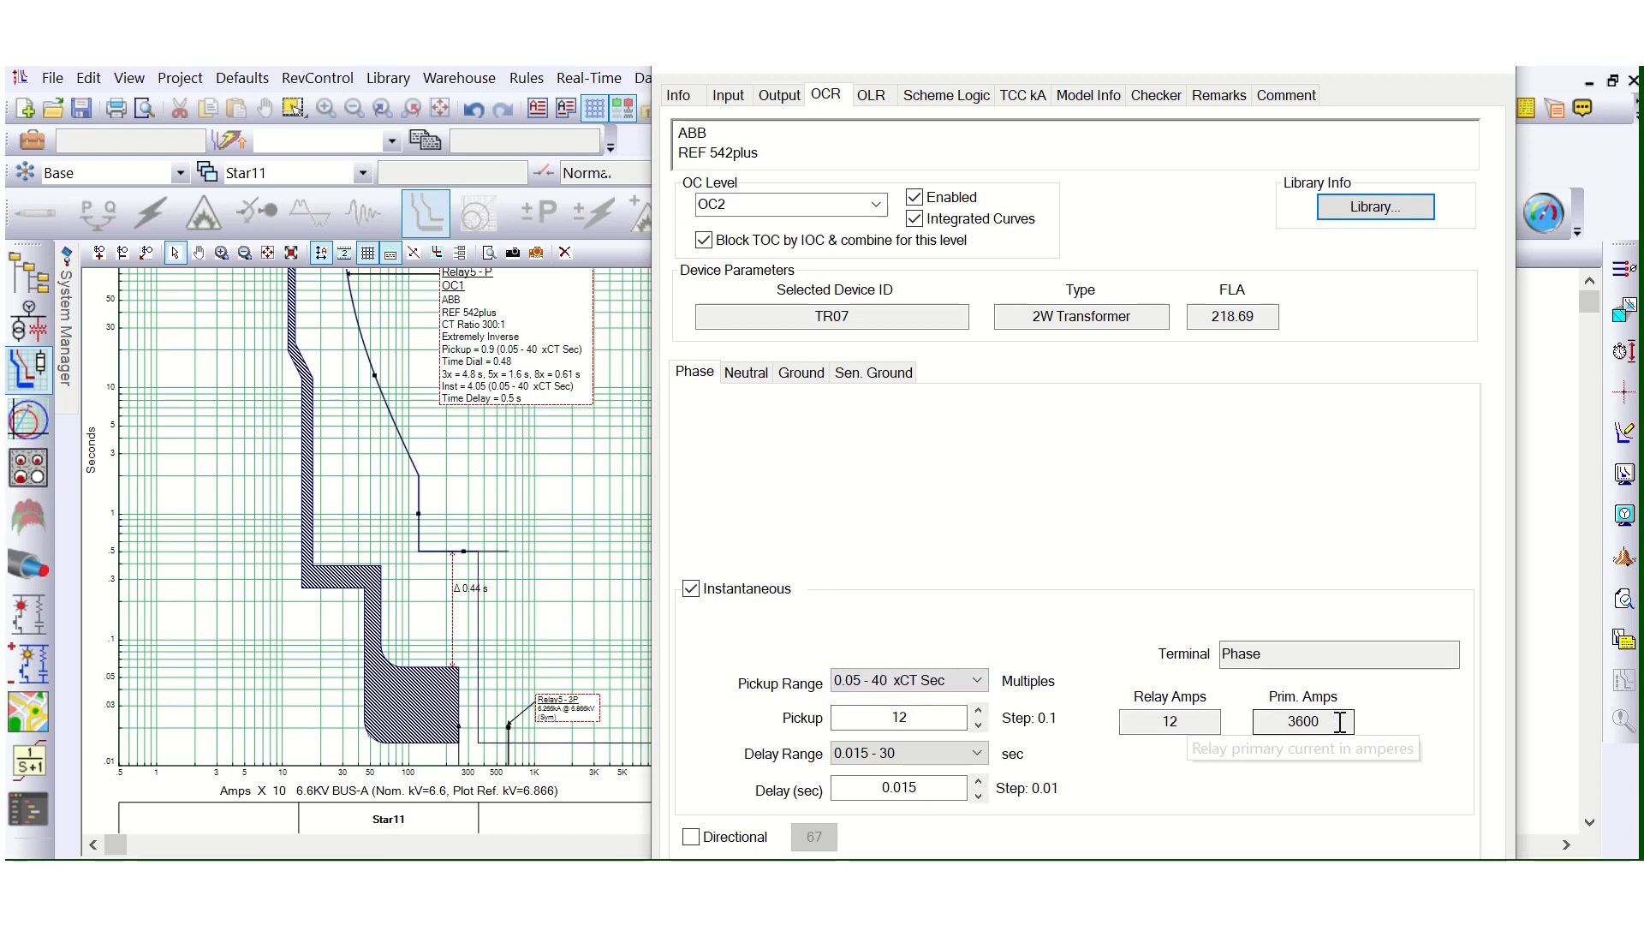
{"action": "left_click_drag", "start_coordinate": [1317, 730], "coordinate": [1292, 722]}
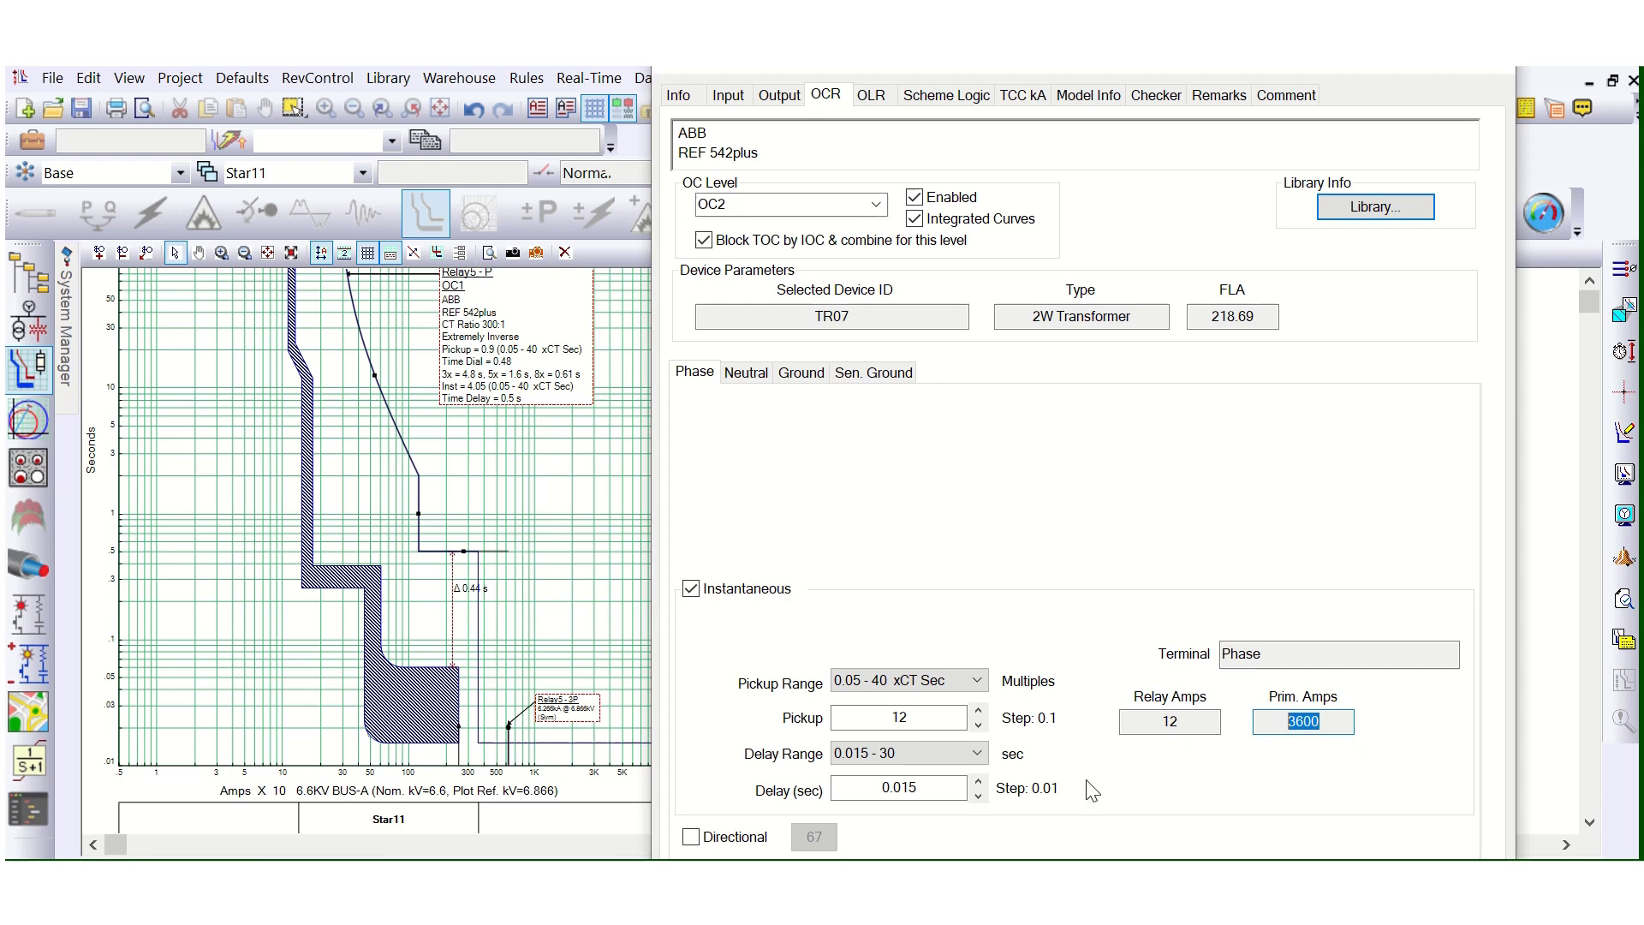
{"action": "left_click", "coordinate": [934, 790]}
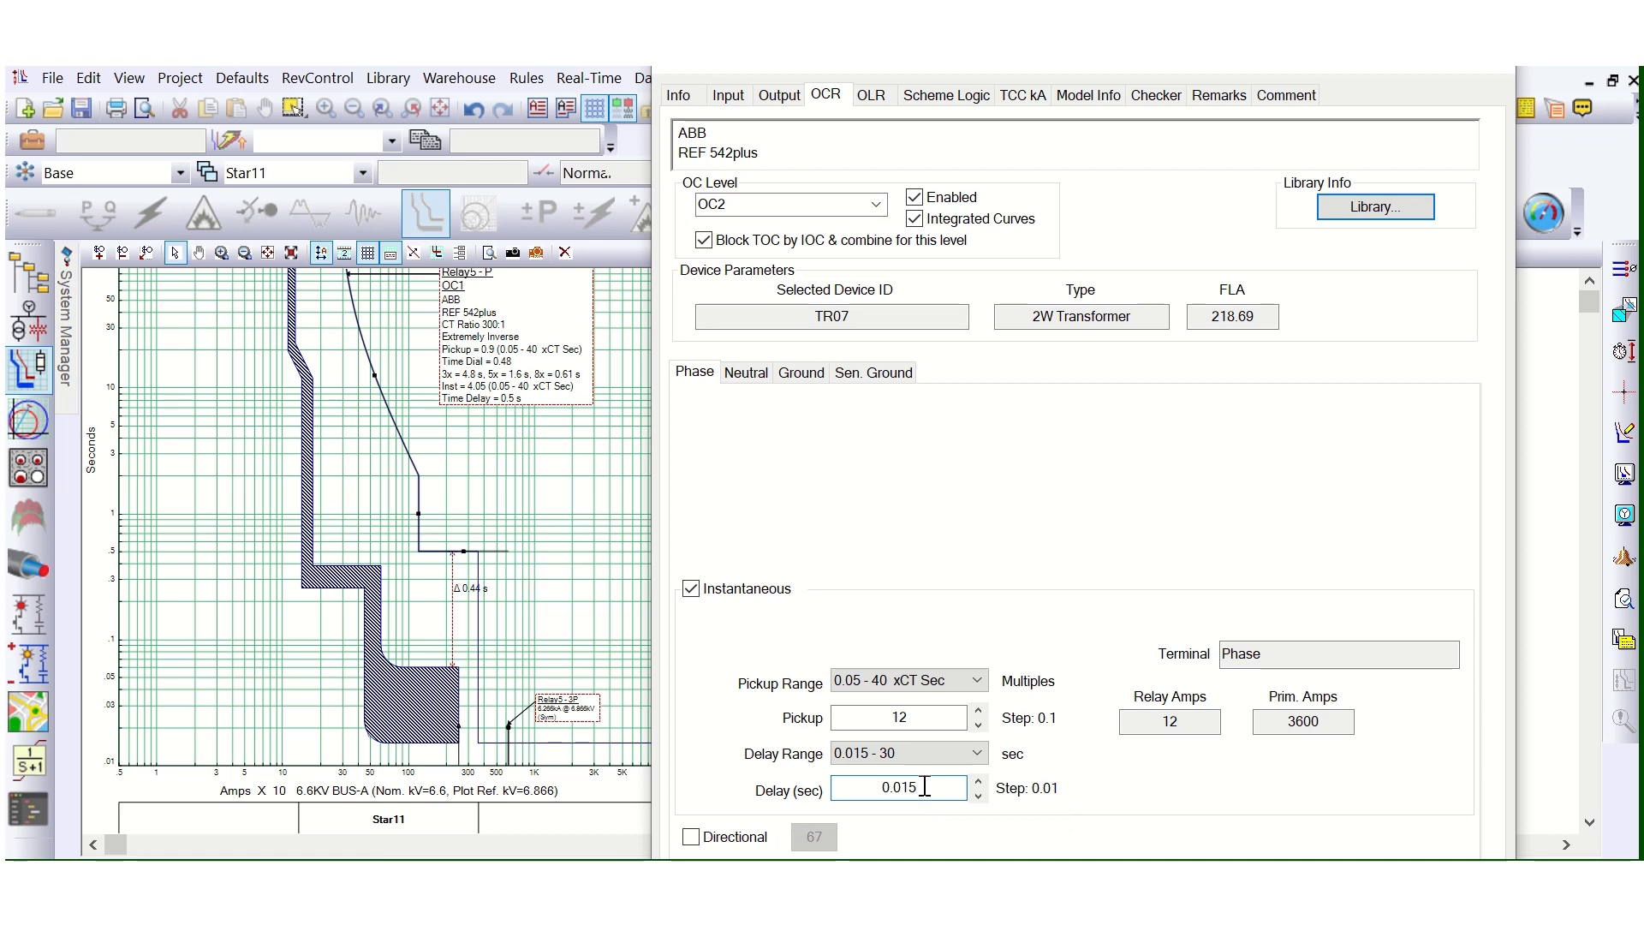
{"action": "double_click", "coordinate": [867, 798]}
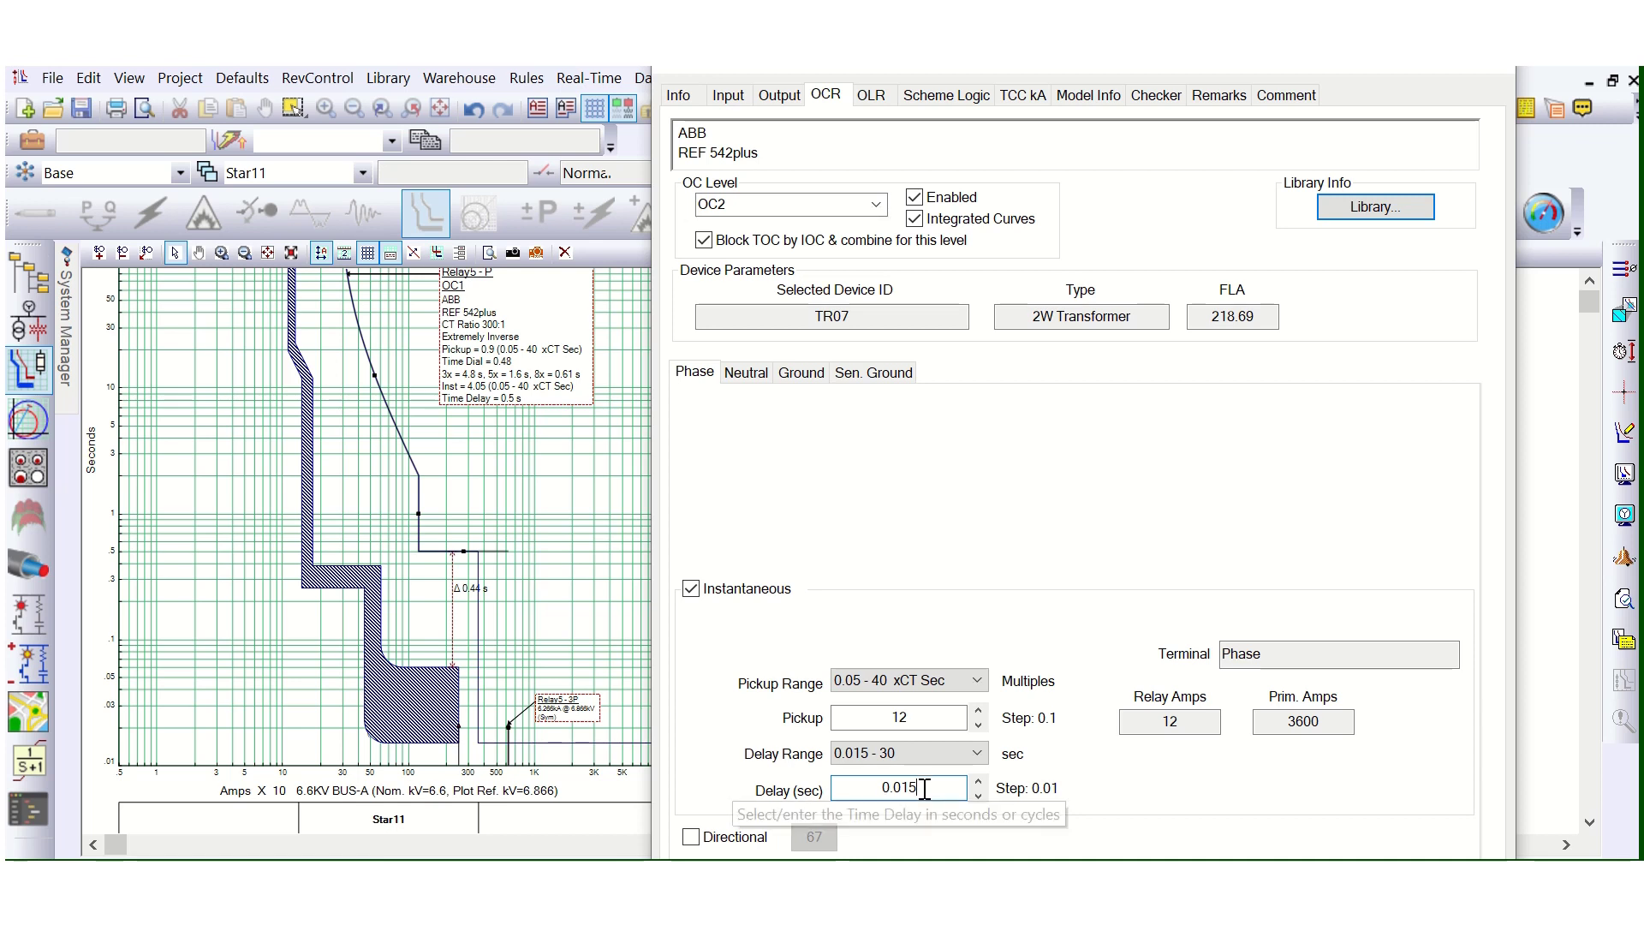
{"action": "left_click", "coordinate": [865, 757]}
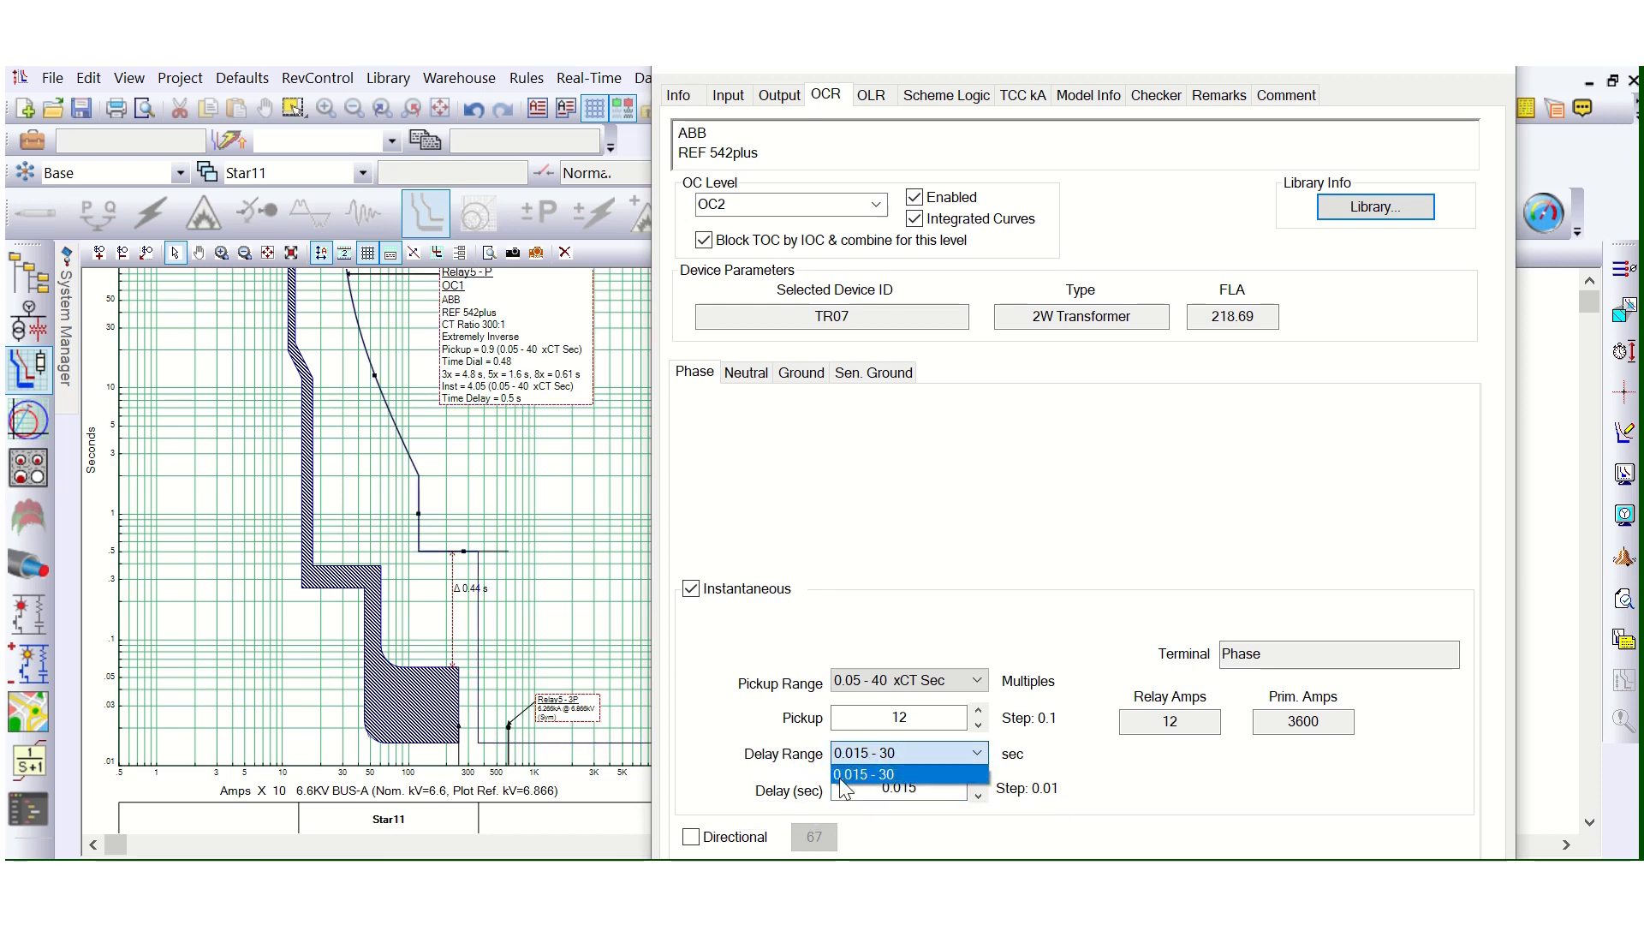
{"action": "left_click", "coordinate": [972, 758]}
{"action": "left_click", "coordinate": [908, 790]}
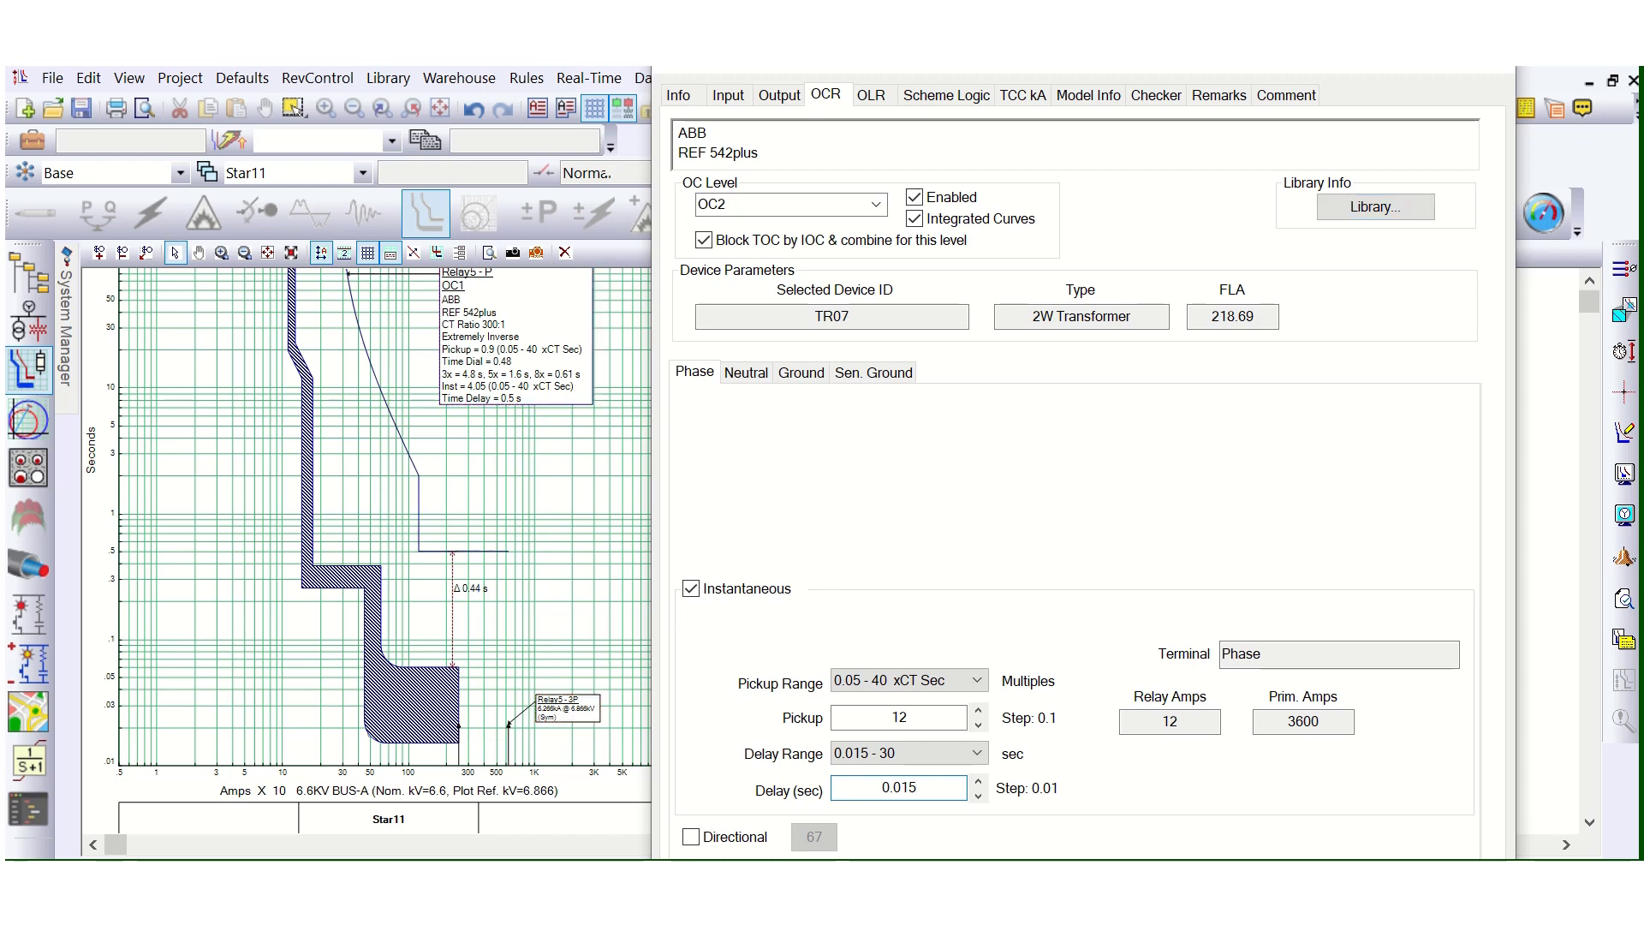
Step: Close the editor and select Relay5's curve to inspect its OC1 and OC2 stages on Star11
{"action": "key", "text": "Return"}
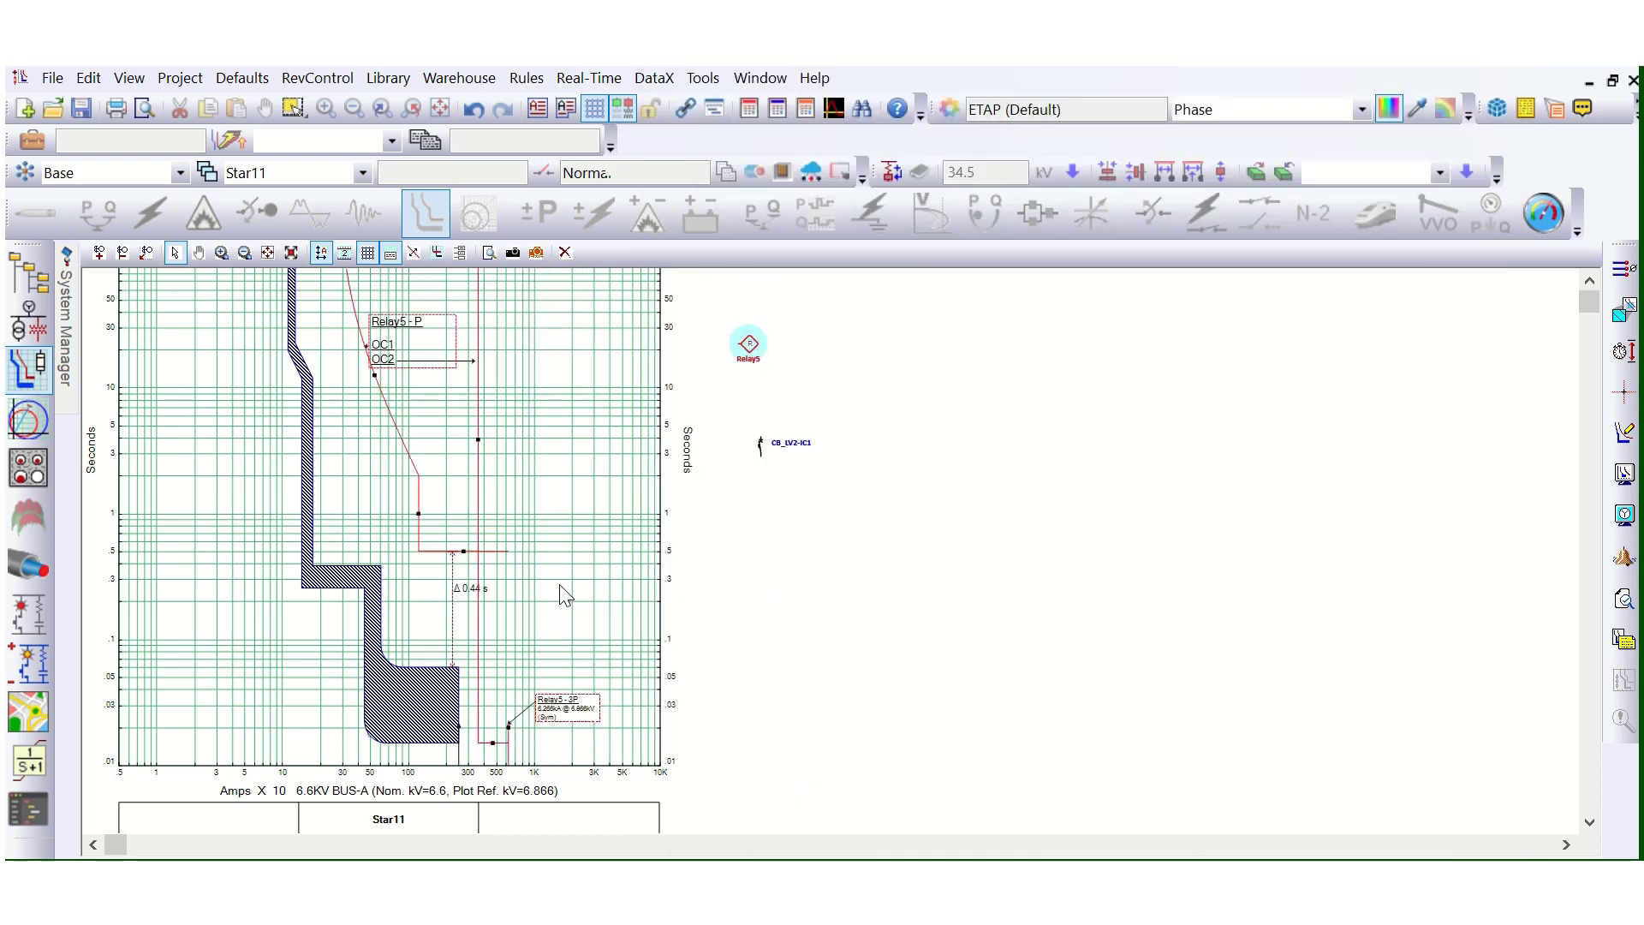
{"action": "left_click", "coordinate": [574, 576]}
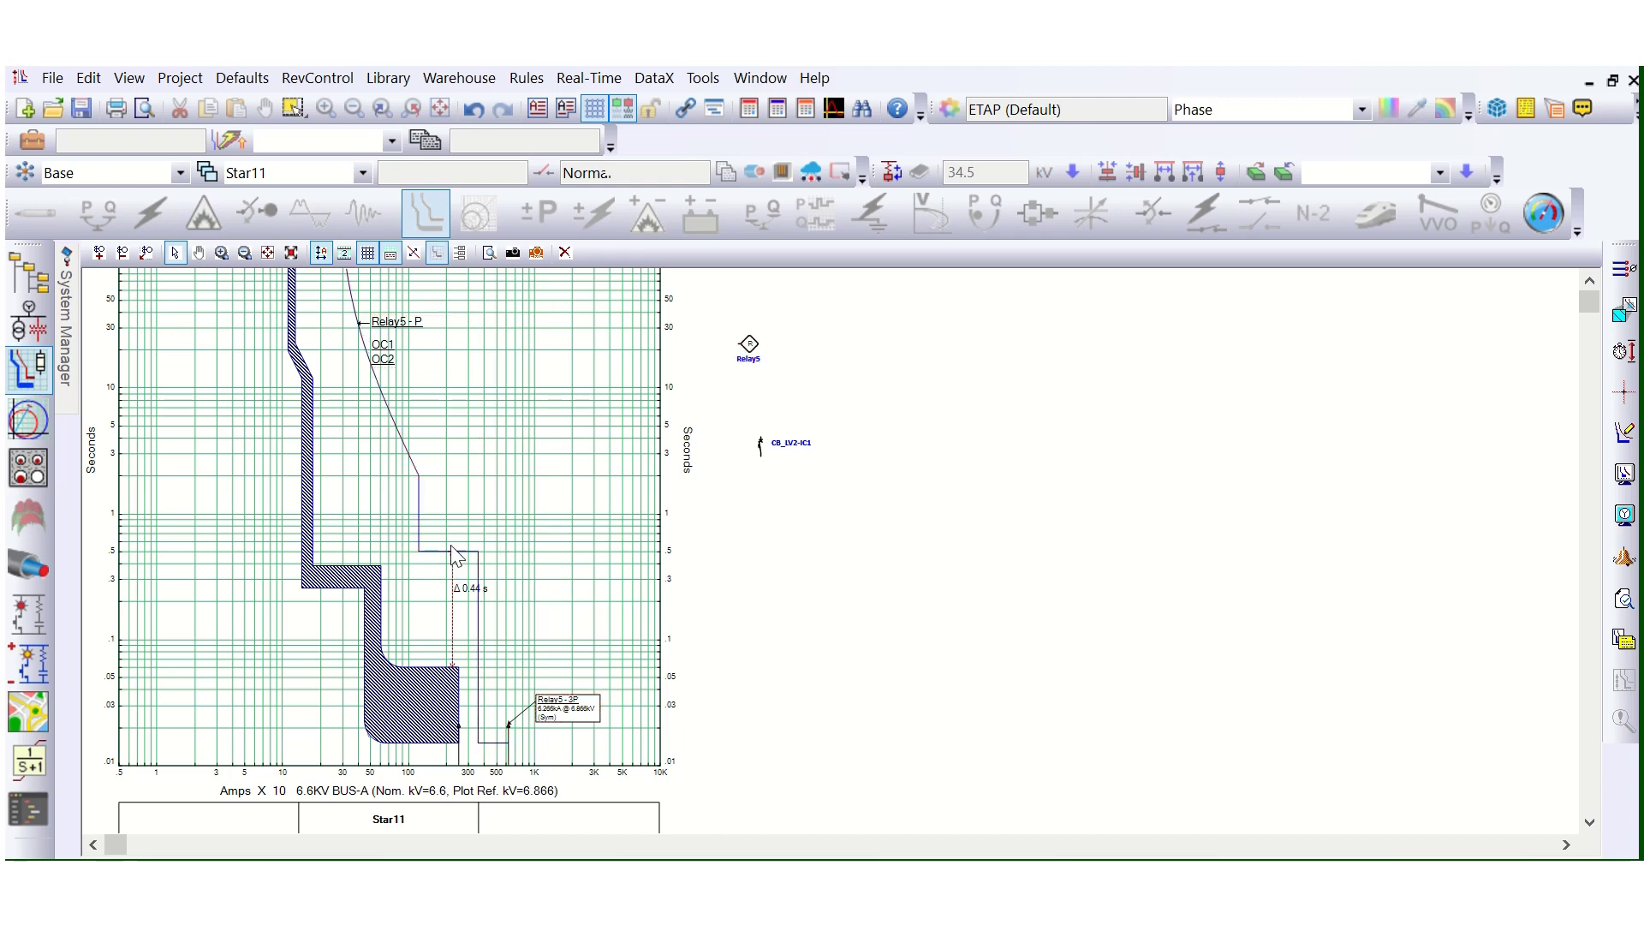
{"action": "left_click", "coordinate": [407, 452]}
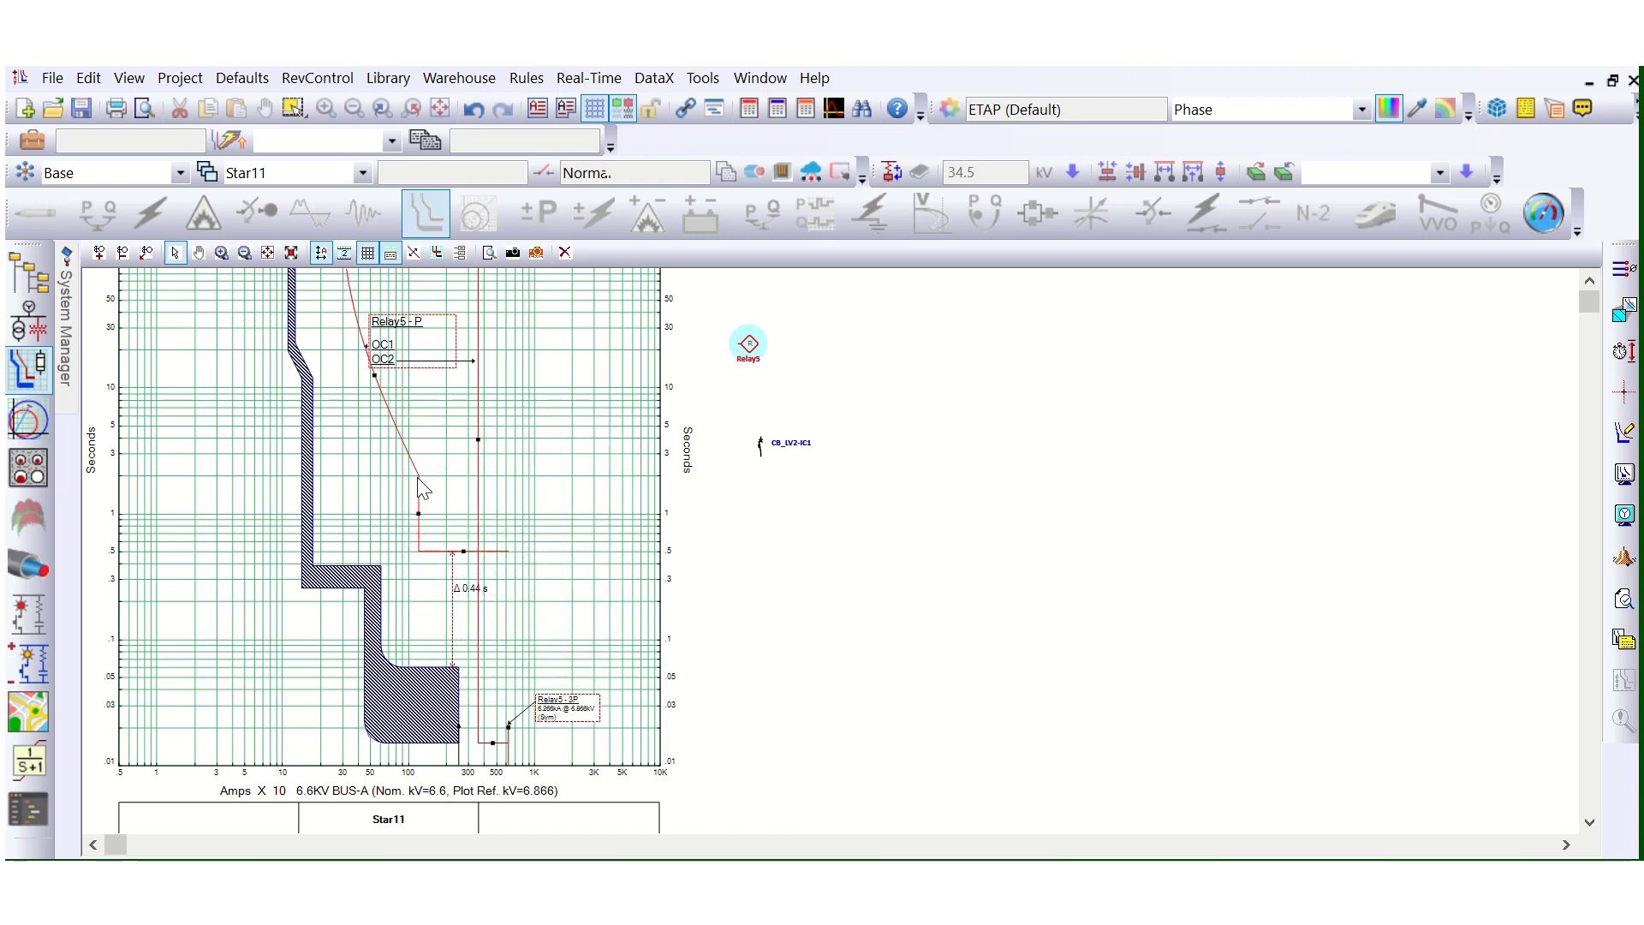
{"action": "mouse_move", "coordinate": [421, 488]}
{"action": "mouse_move", "coordinate": [482, 661]}
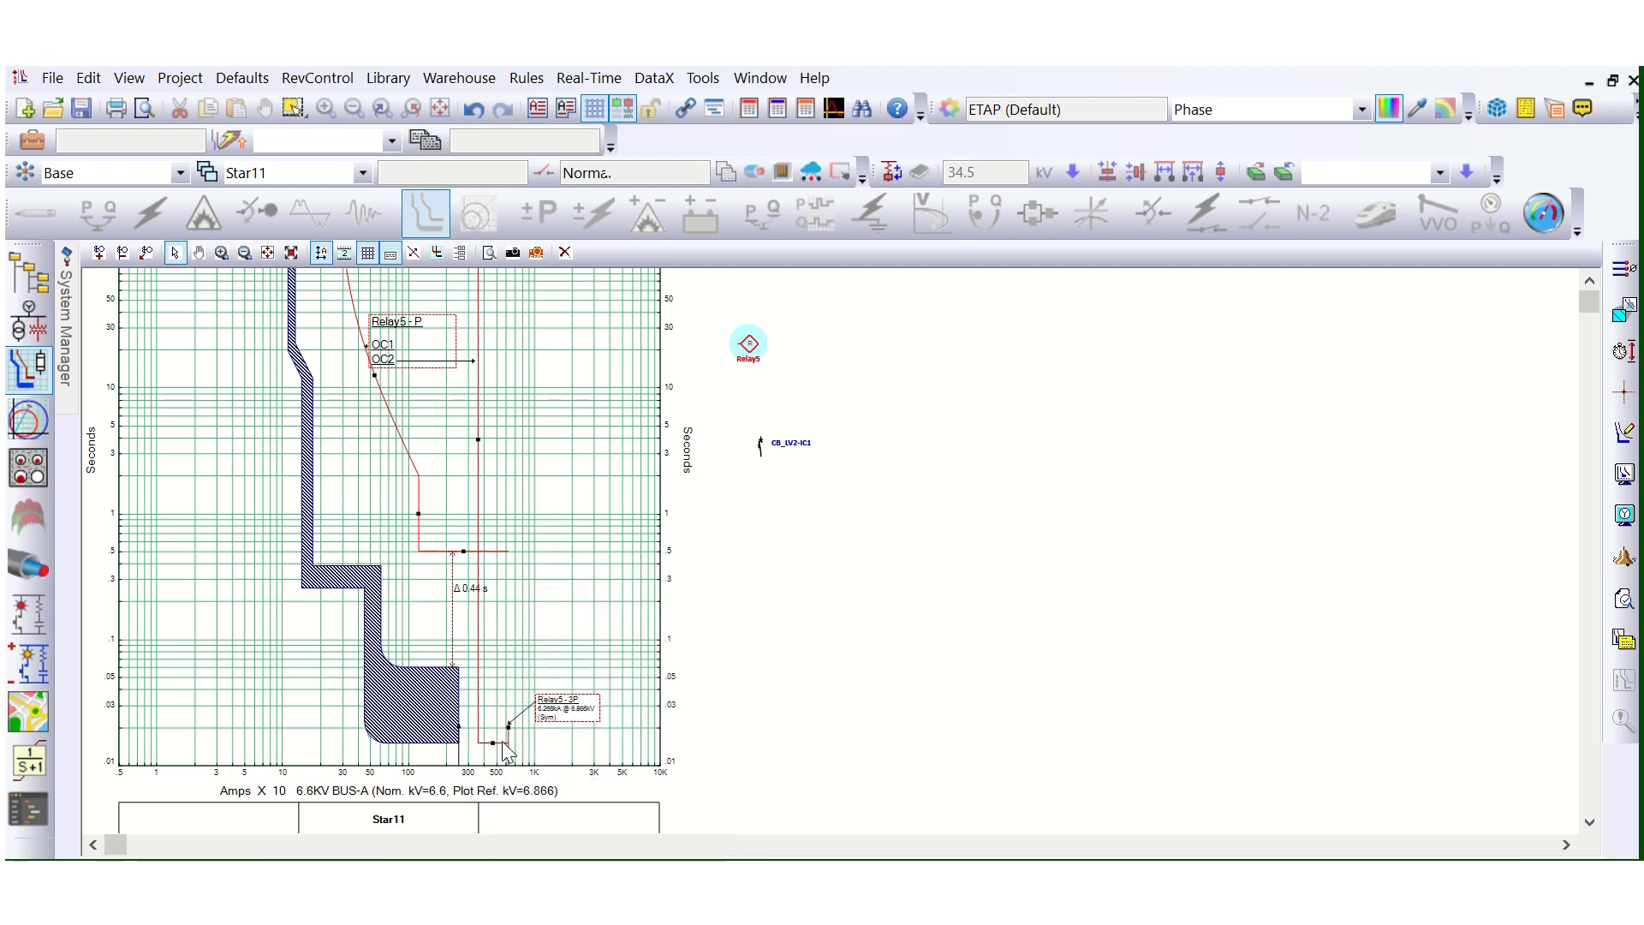
{"action": "scroll", "coordinate": [488, 607], "scroll_direction": "down", "scroll_amount": 2}
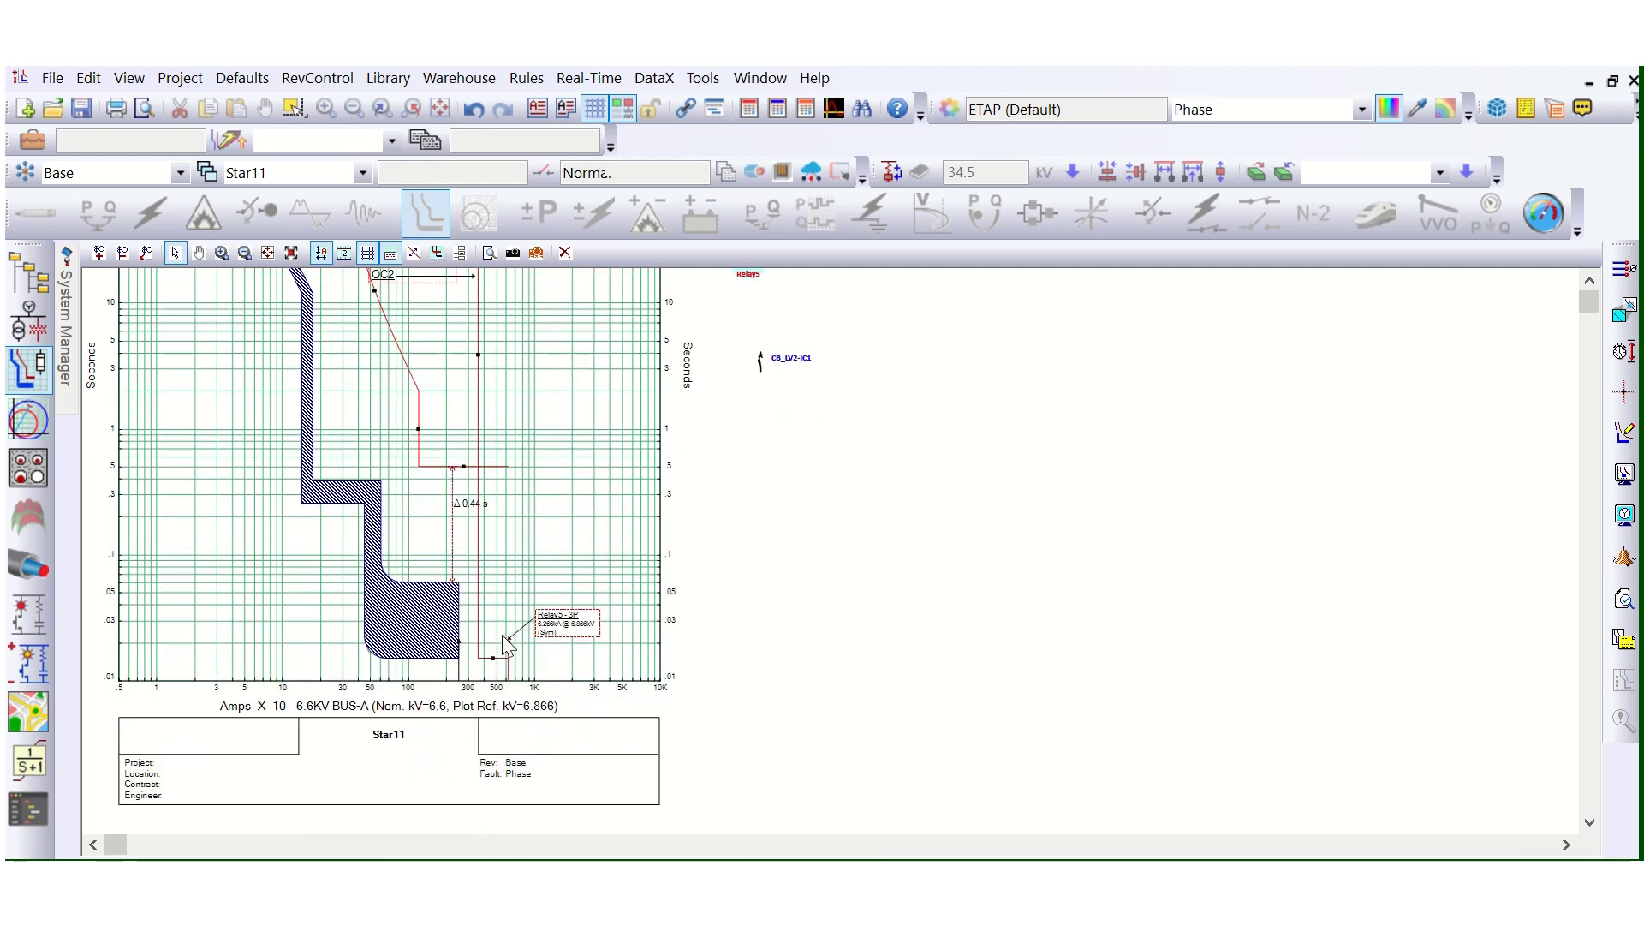
{"action": "scroll", "coordinate": [487, 535], "scroll_direction": "up", "scroll_amount": 1}
{"action": "scroll", "coordinate": [493, 474], "scroll_direction": "down", "scroll_amount": 1}
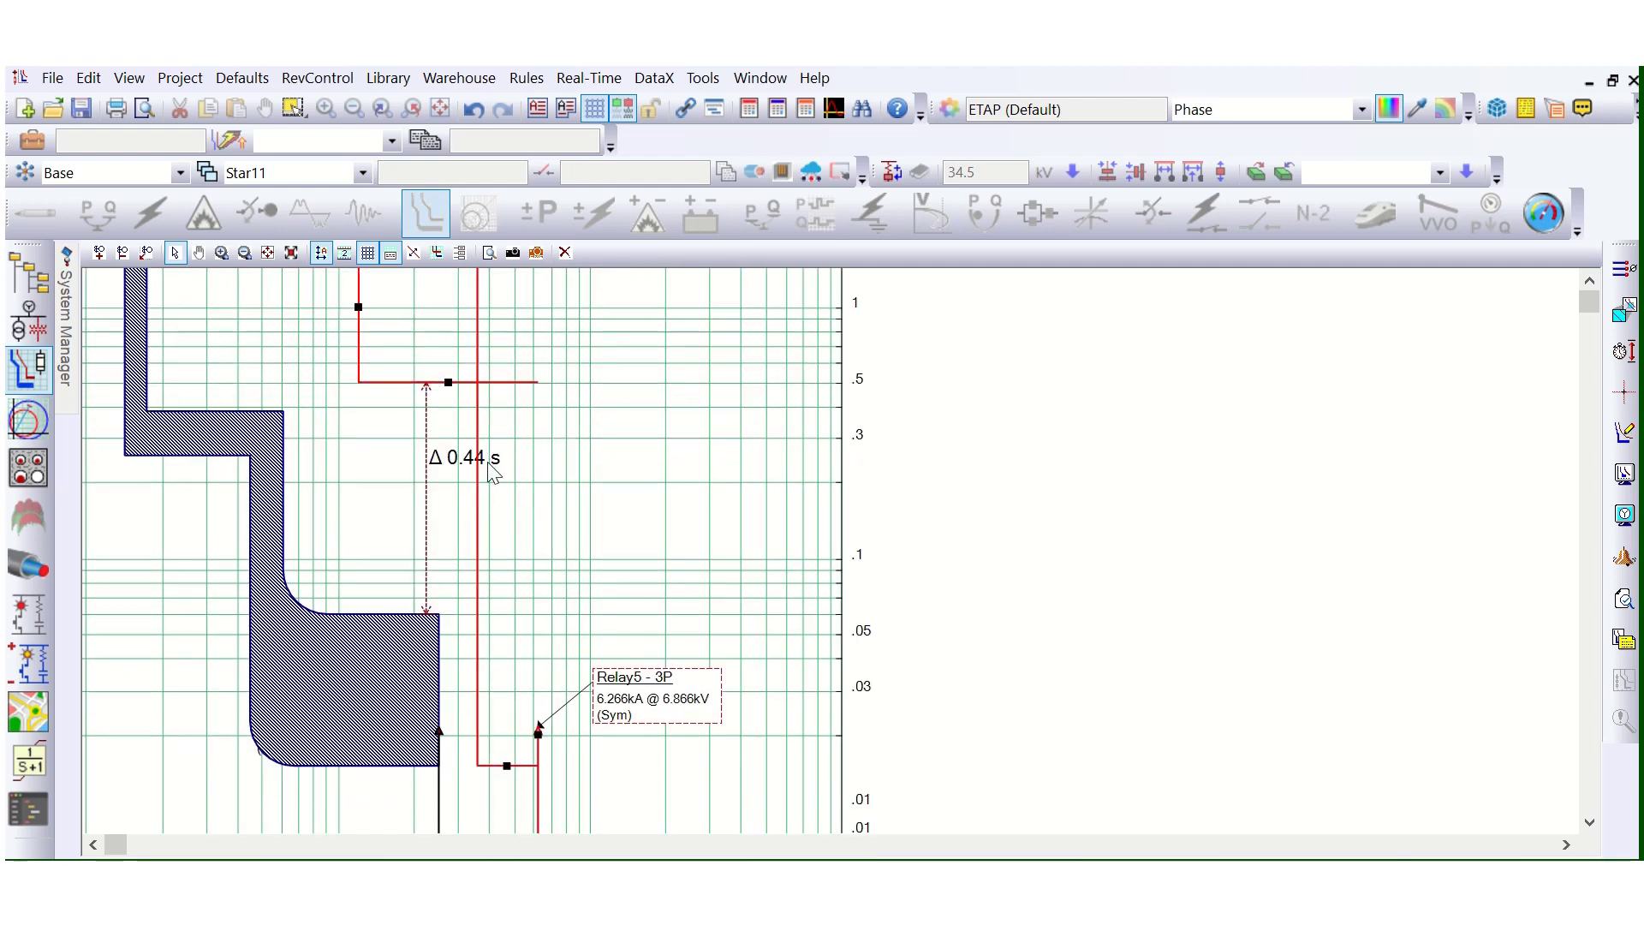
{"action": "scroll", "coordinate": [492, 473], "scroll_direction": "down", "scroll_amount": 2}
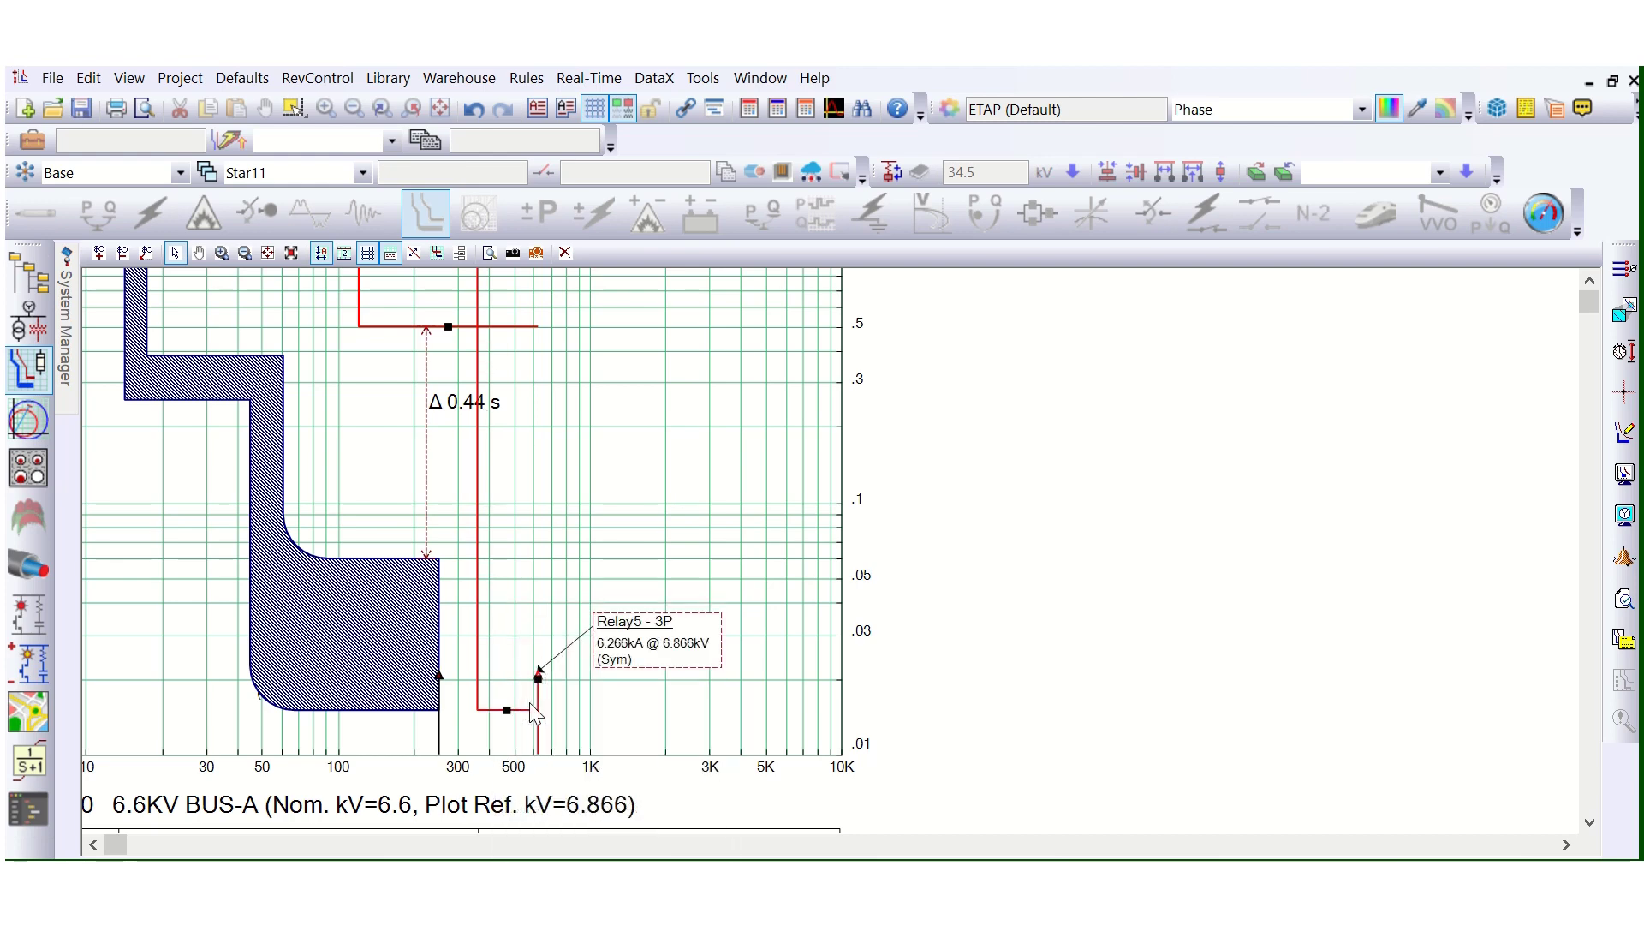
{"action": "left_click", "coordinate": [661, 505]}
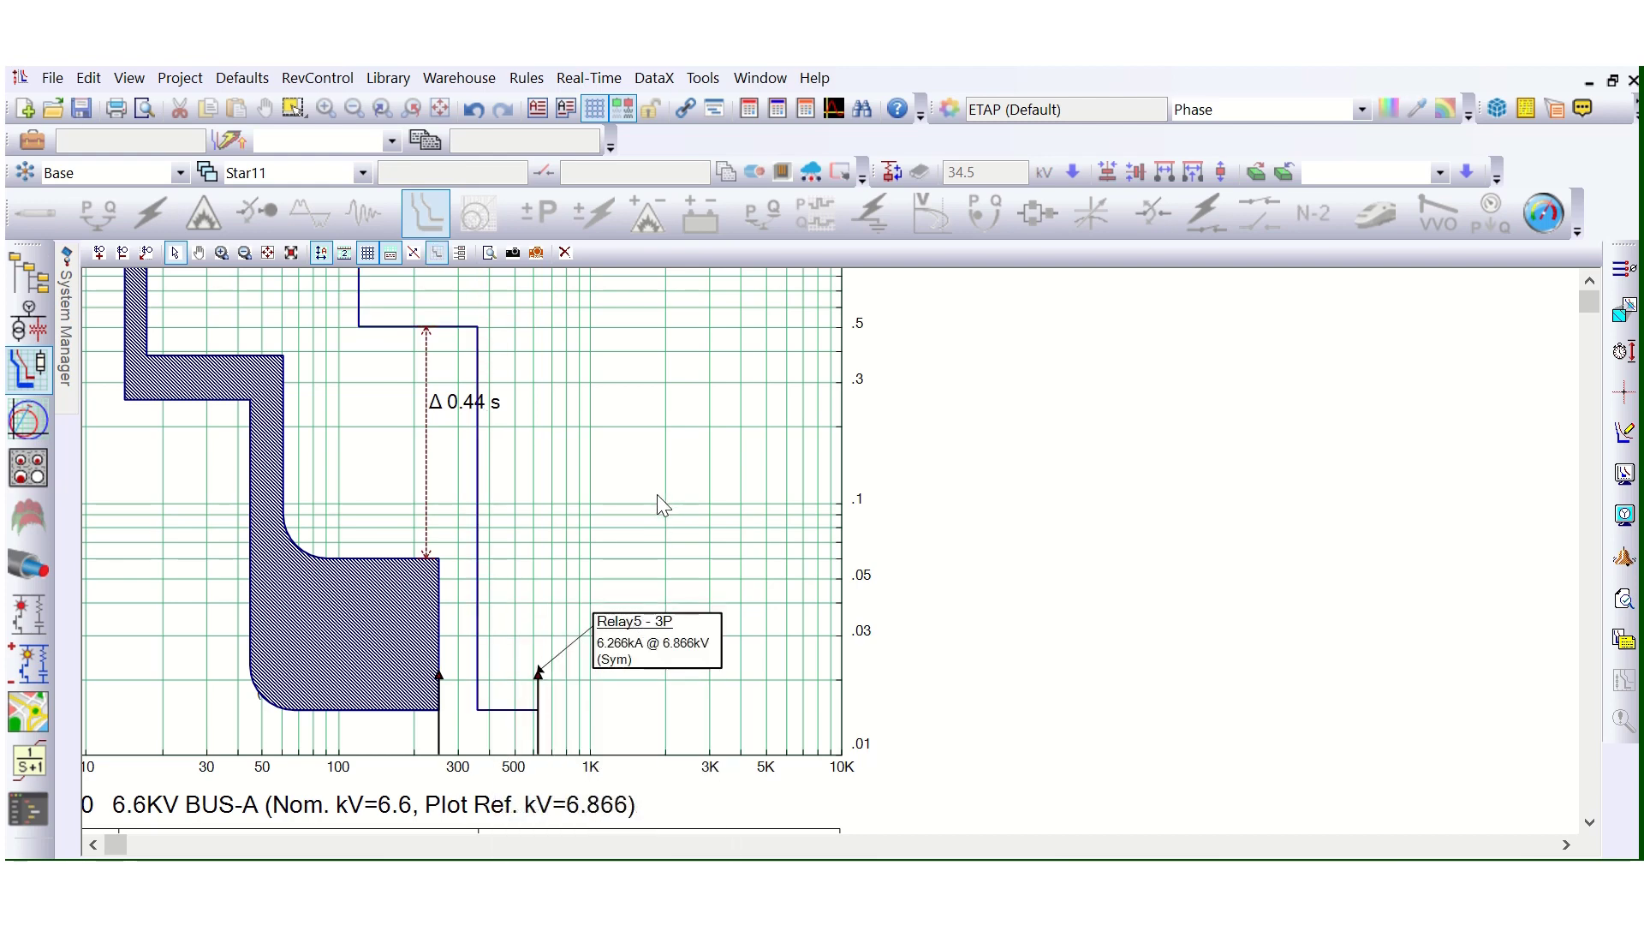
{"action": "scroll", "coordinate": [779, 771], "scroll_direction": "down", "scroll_amount": 1}
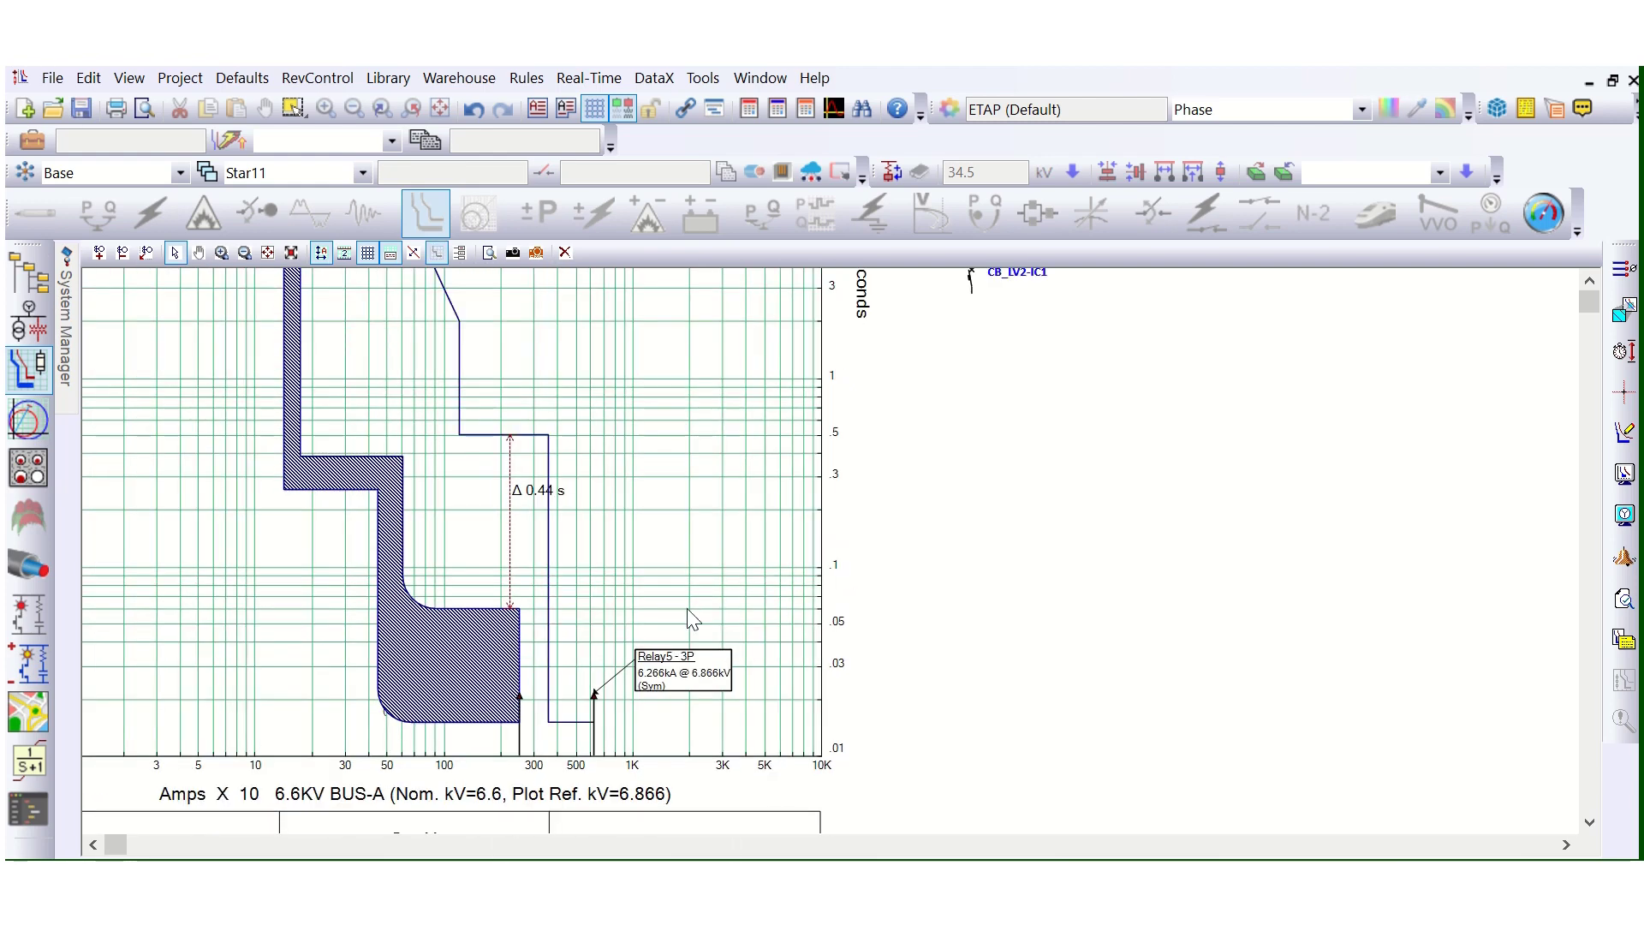
{"action": "scroll", "coordinate": [692, 617], "scroll_direction": "down", "scroll_amount": 1}
{"action": "scroll", "coordinate": [685, 606], "scroll_direction": "down", "scroll_amount": 1}
{"action": "scroll", "coordinate": [506, 485], "scroll_direction": "down", "scroll_amount": 2}
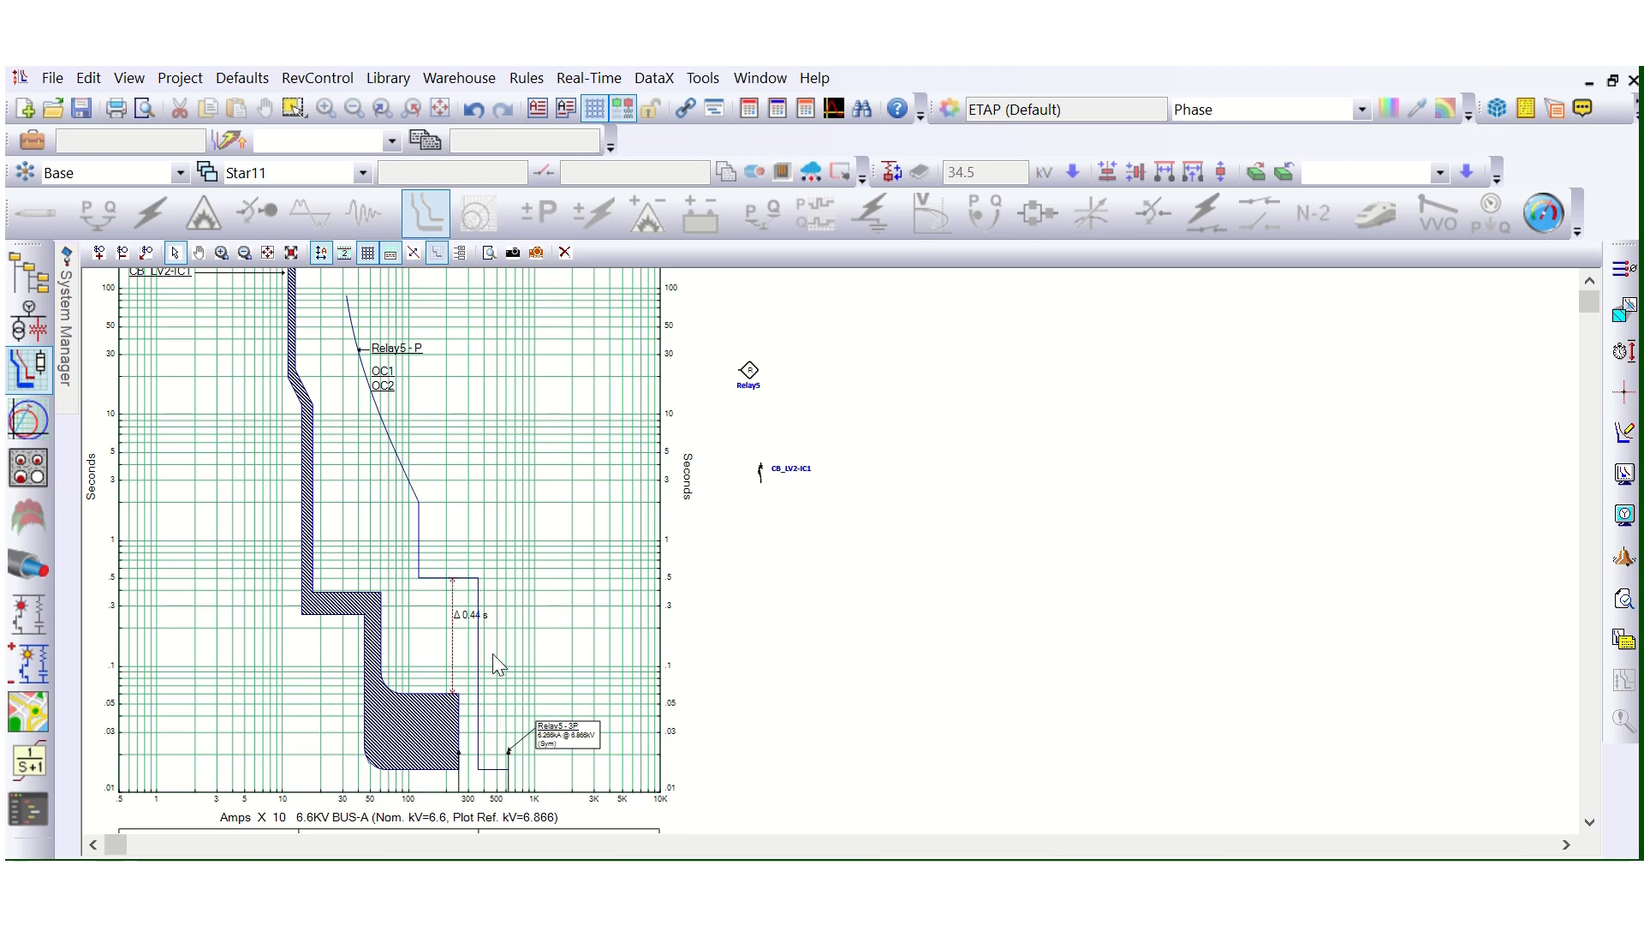
{"action": "double_click", "coordinate": [749, 374]}
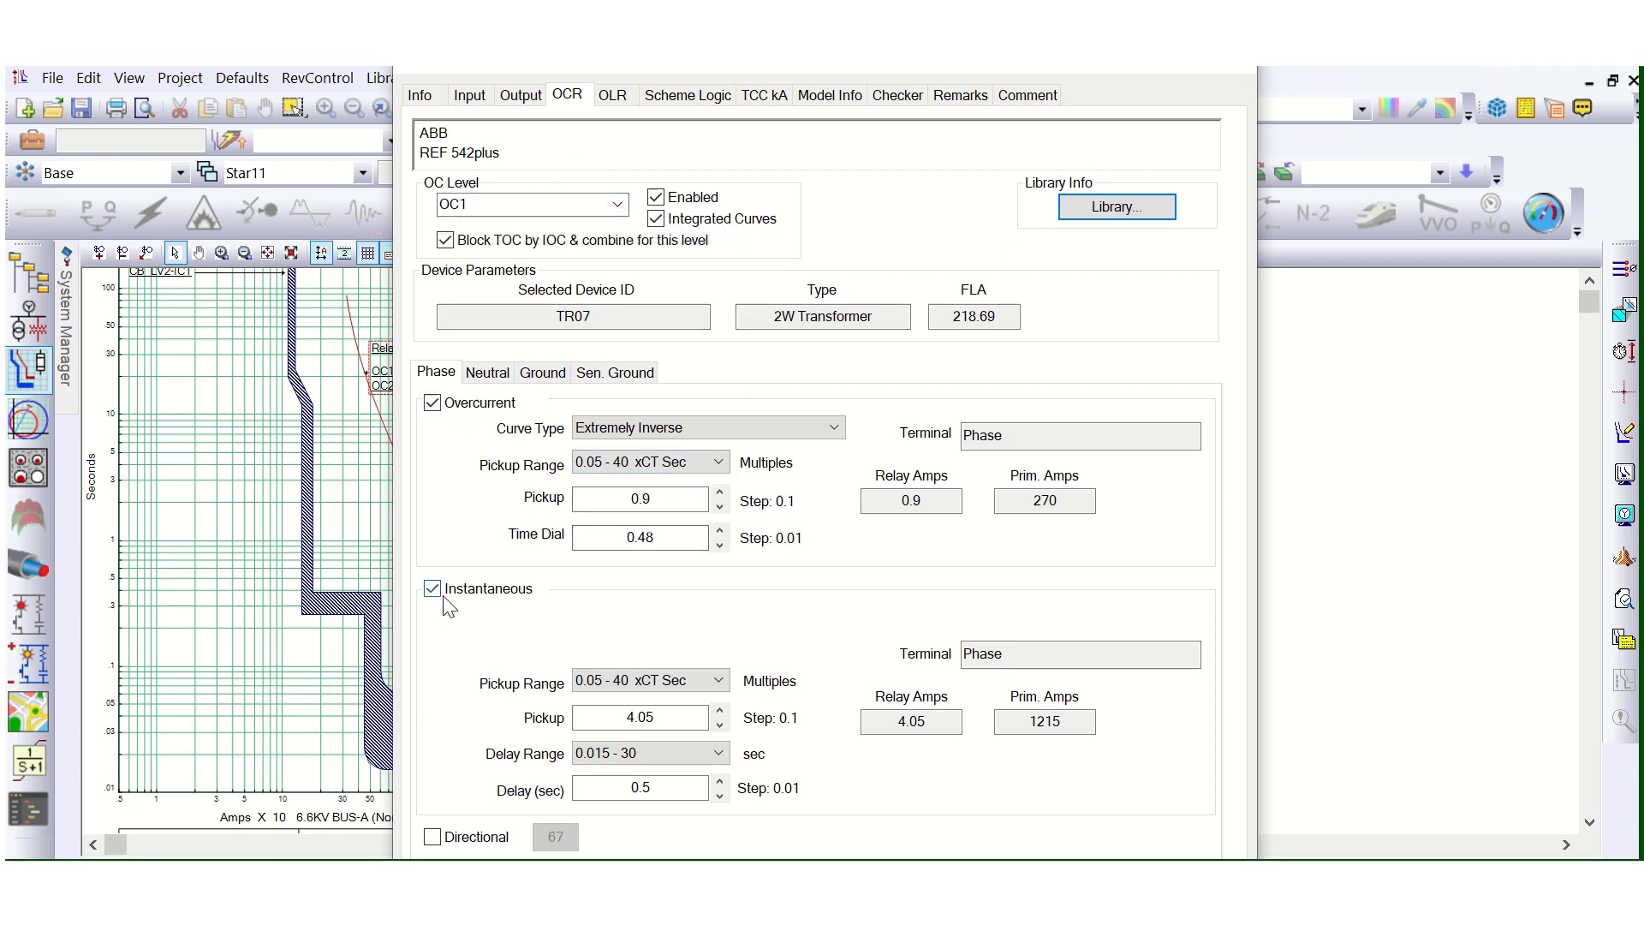
{"action": "left_click_drag", "start_coordinate": [671, 788], "coordinate": [609, 785]}
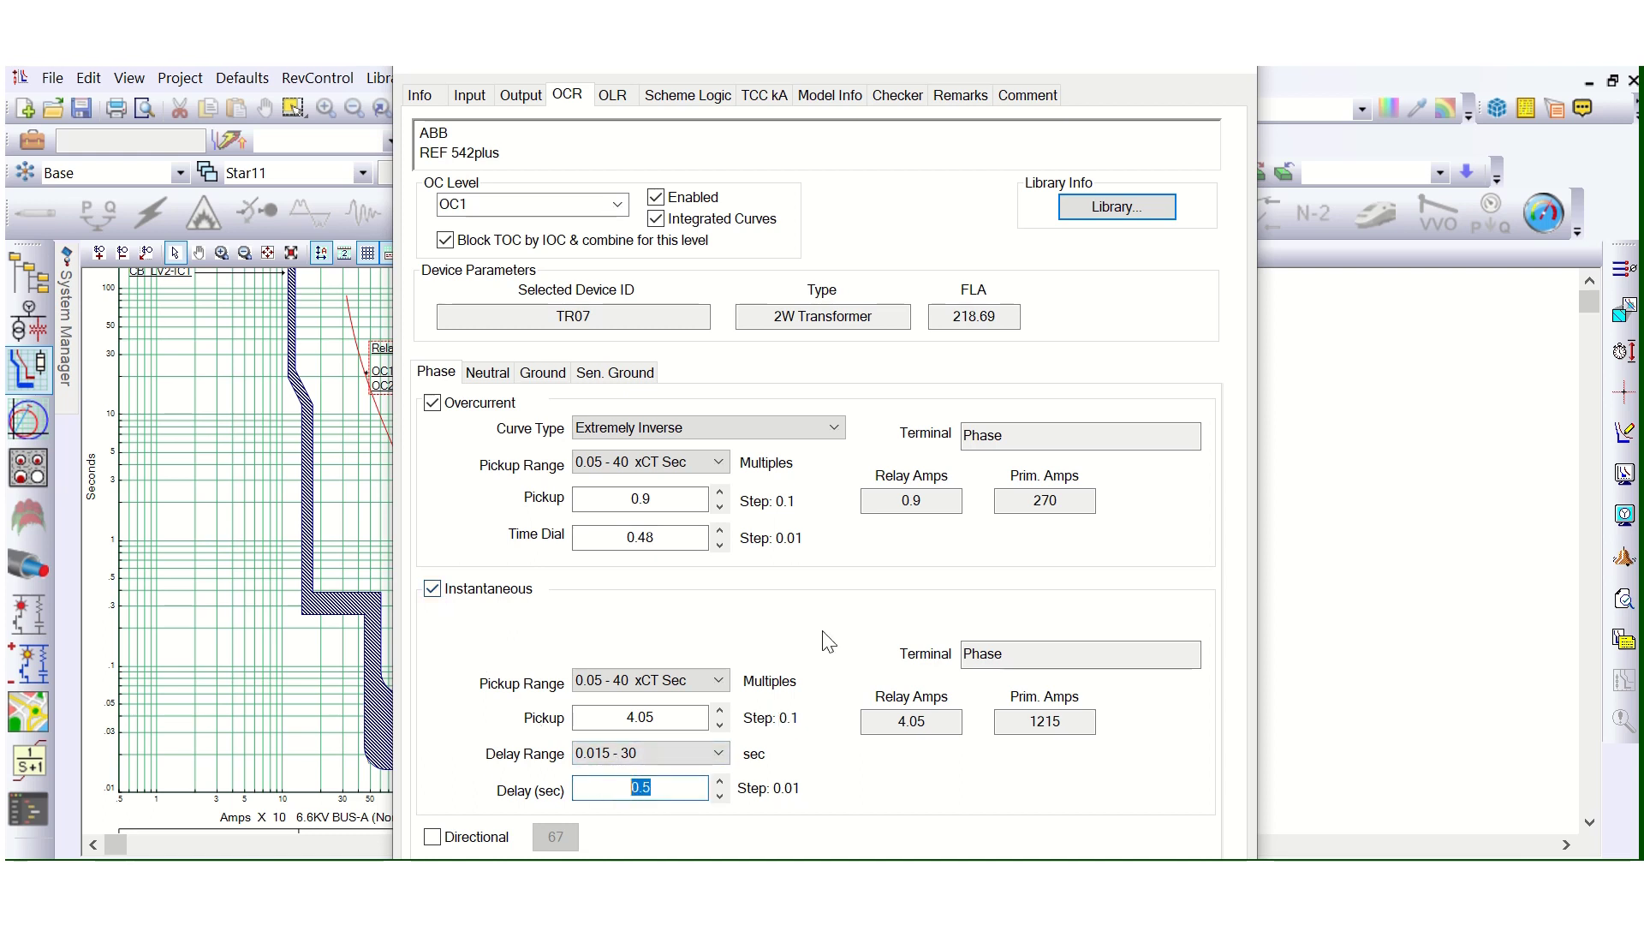
{"action": "left_click", "coordinate": [604, 205]}
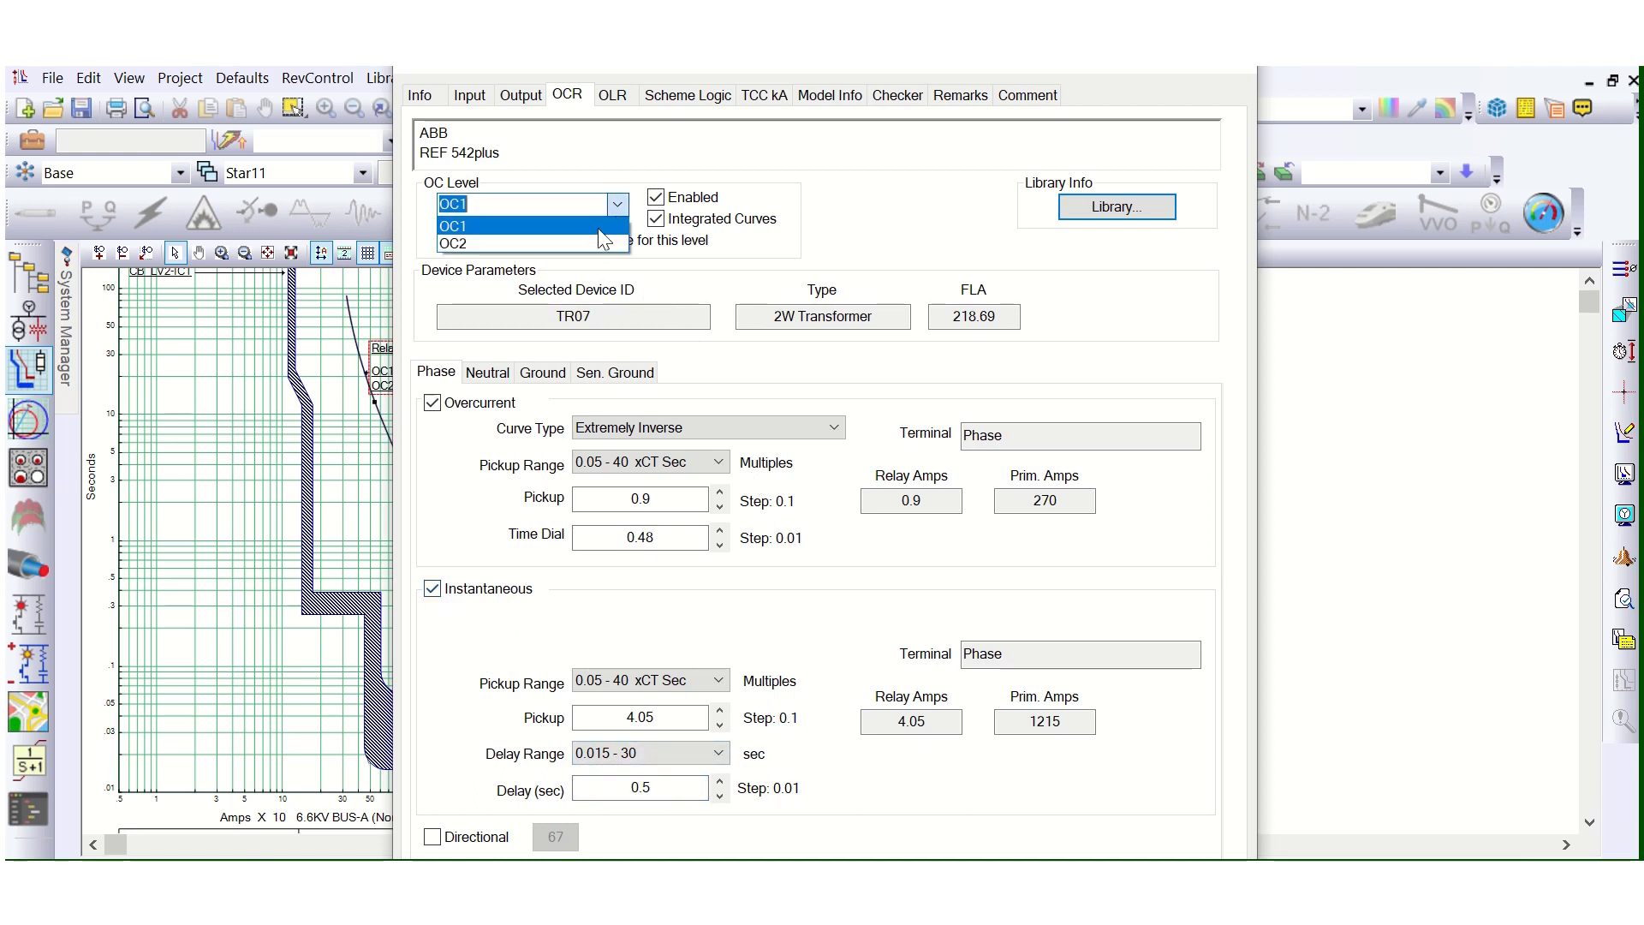
{"action": "left_click", "coordinate": [572, 243]}
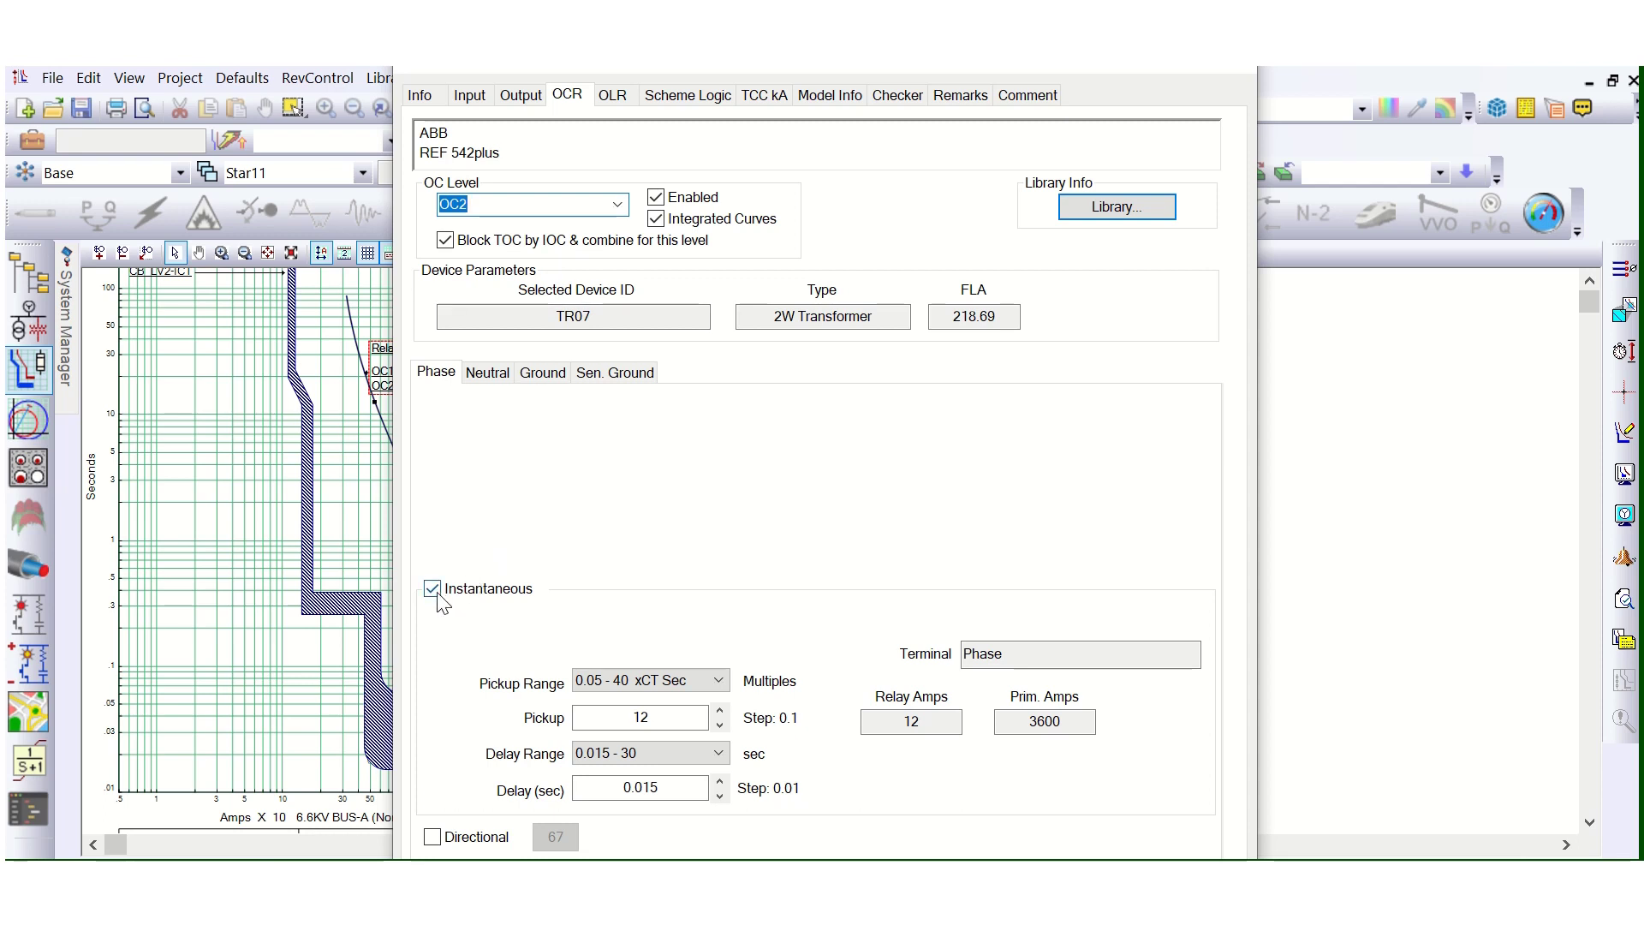
{"action": "left_click_drag", "start_coordinate": [672, 785], "coordinate": [606, 789]}
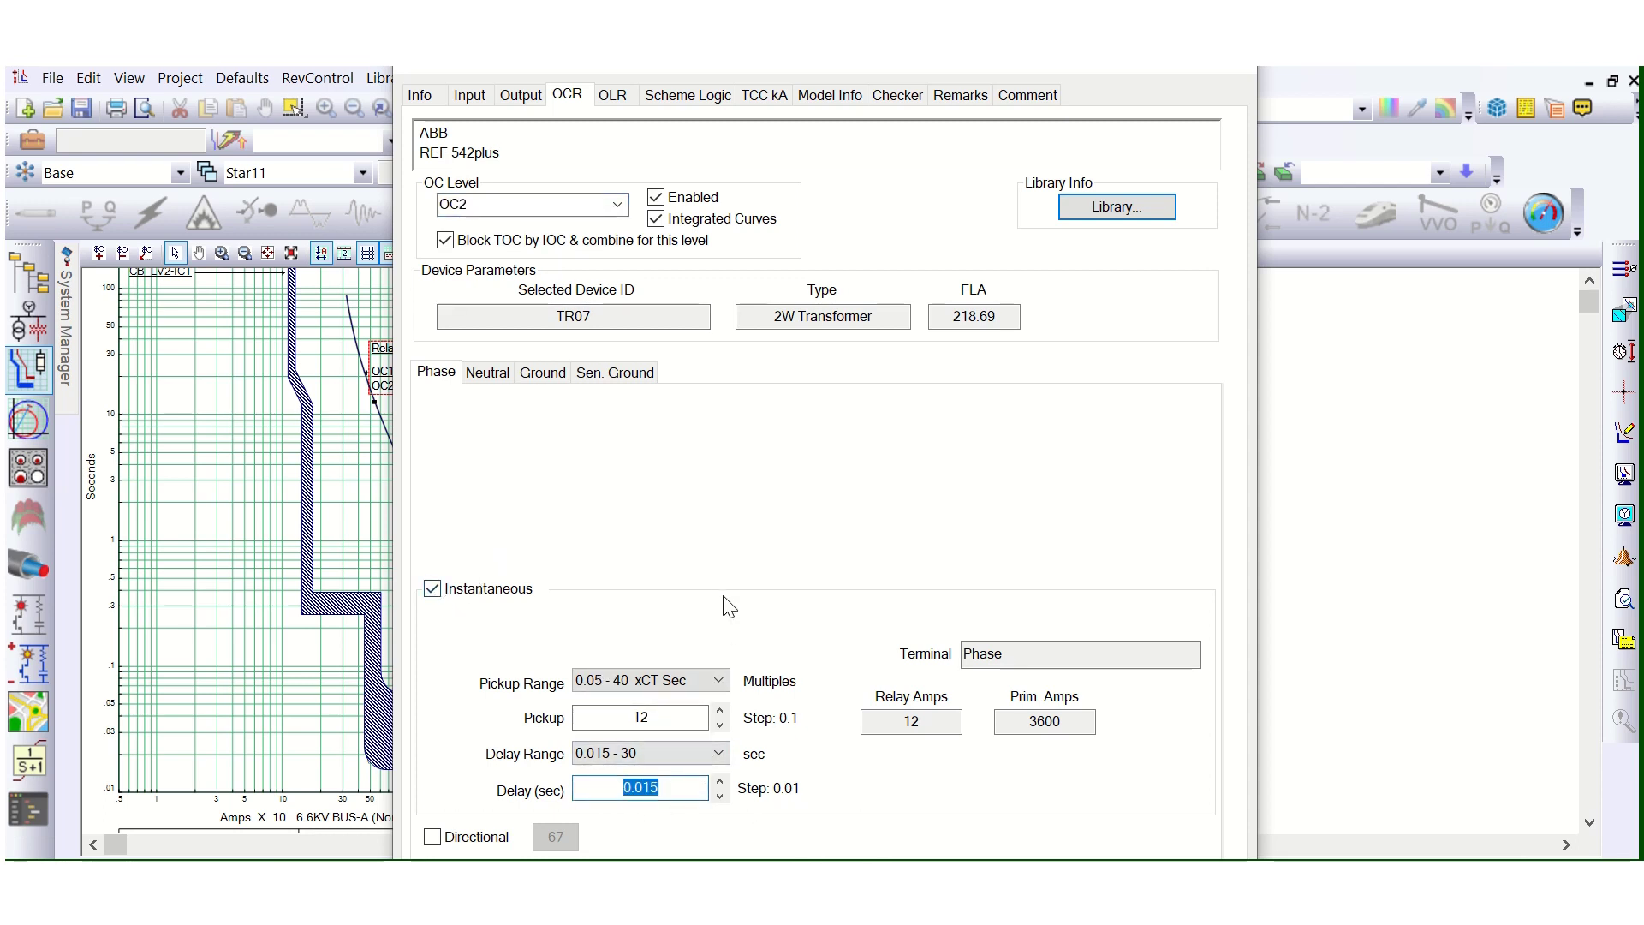
{"action": "key", "text": "Return"}
{"action": "key", "text": "Tab"}
{"action": "key", "text": "Return"}
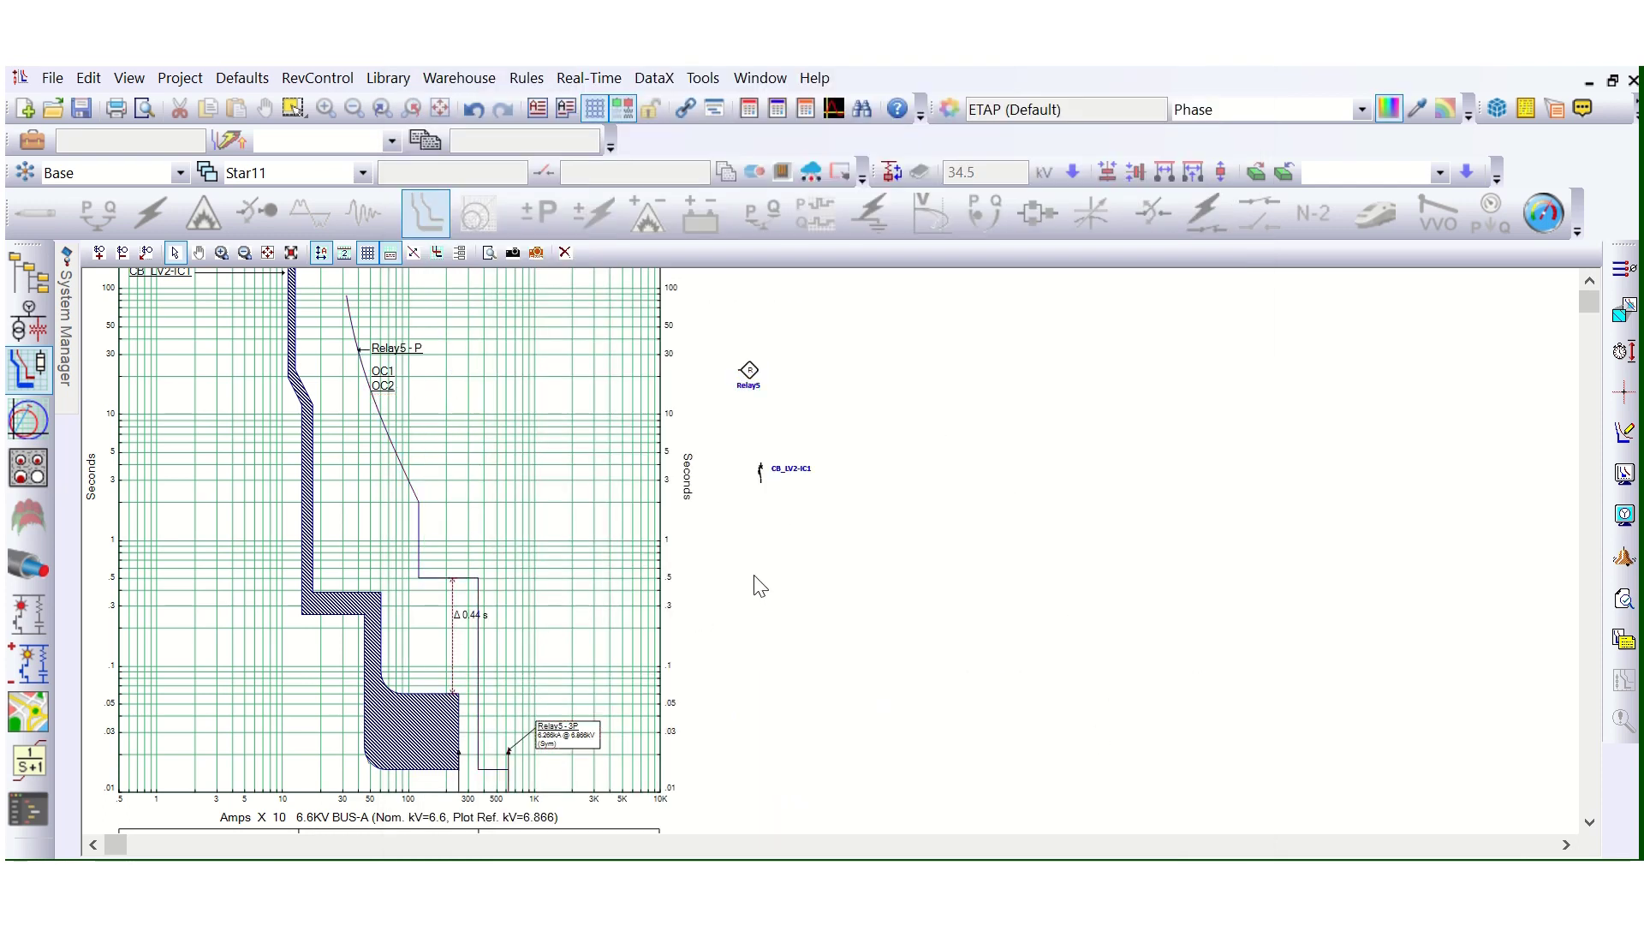